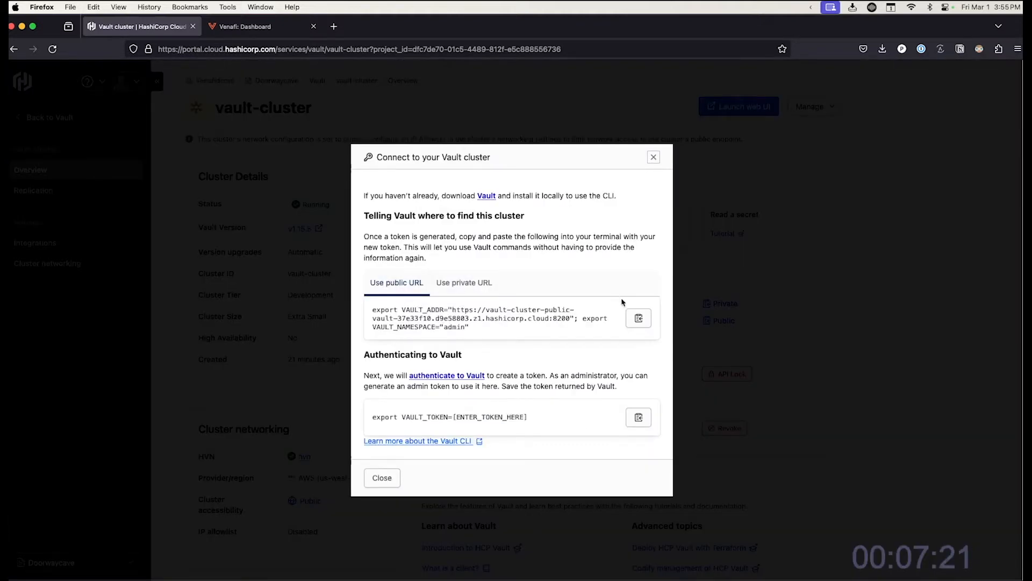
- Copy the VAULT_ADDR and VAULT_NAMESPACE export command and run it in the terminal
click(639, 319)
double_click(767, 25)
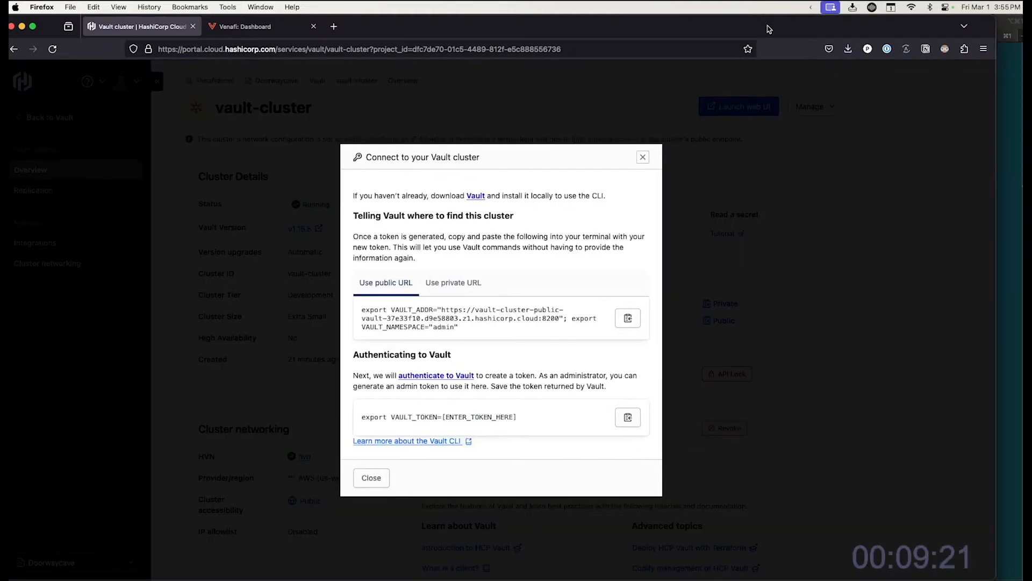
click(827, 86)
key(super+v)
key(Return)
scroll(375, 364, down, 1)
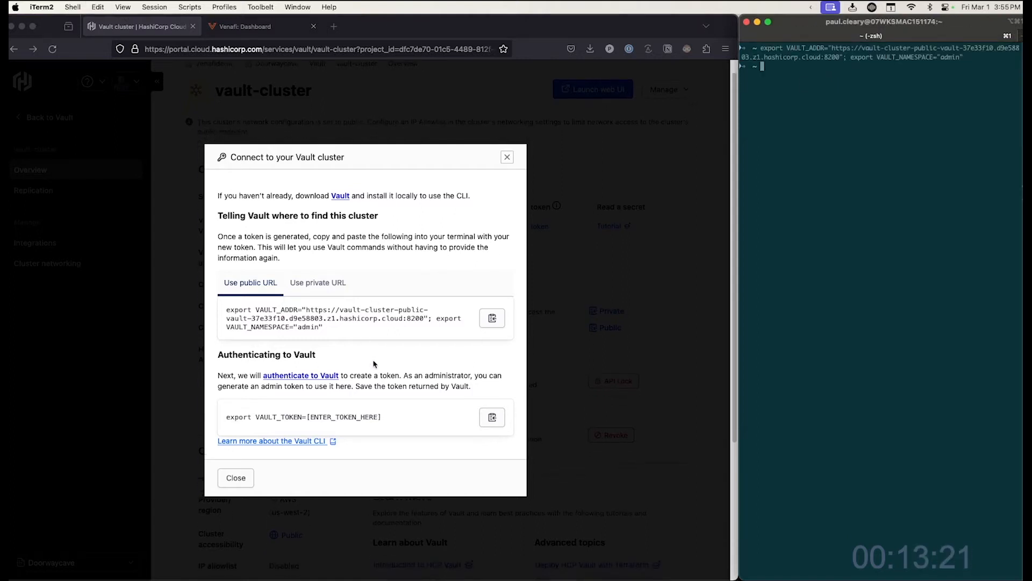
- Copy the VAULT_TOKEN export template, close the connect dialog, and paste the template into the terminal
click(398, 412)
click(490, 419)
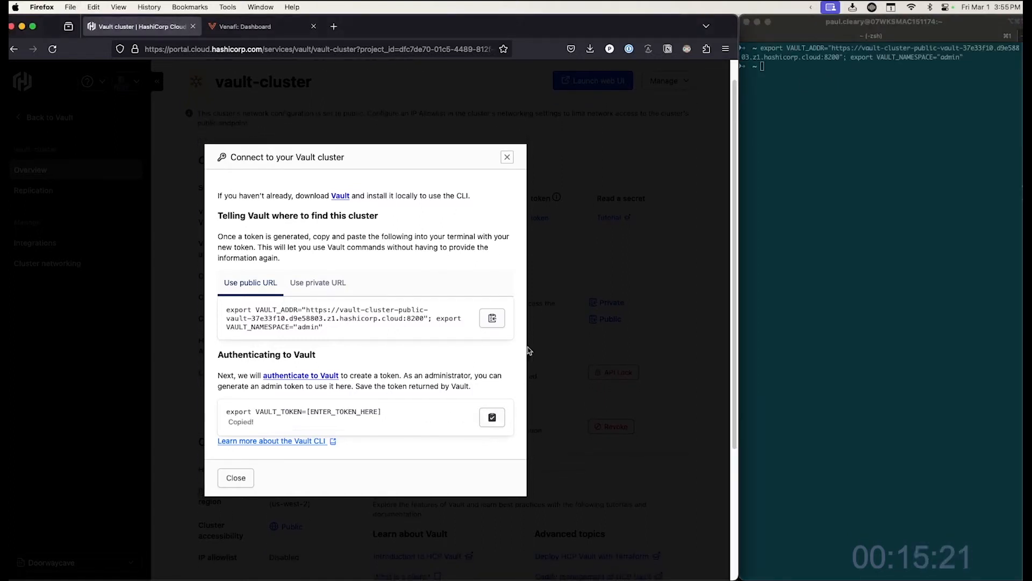
click(829, 136)
click(507, 159)
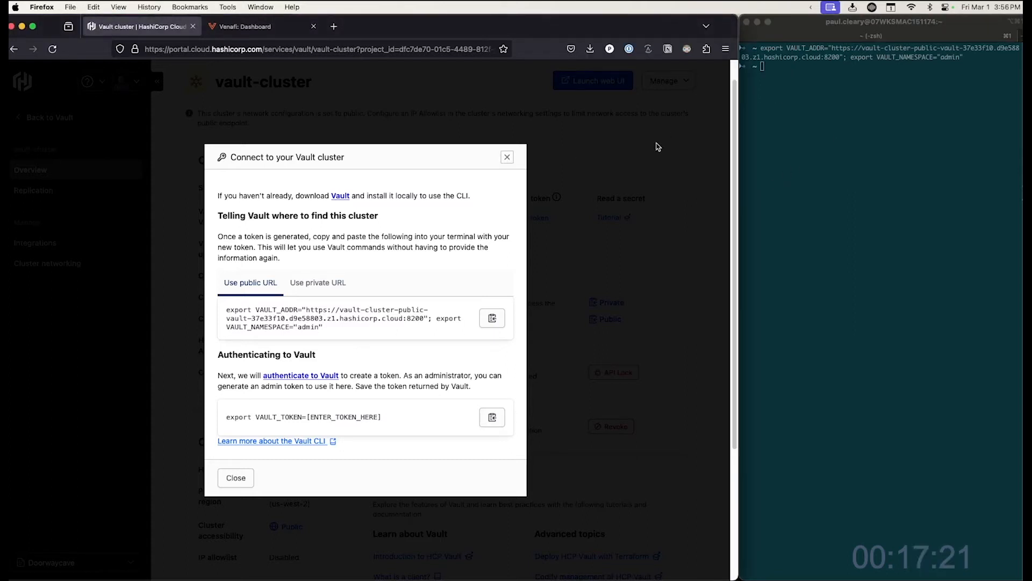
click(507, 157)
click(781, 133)
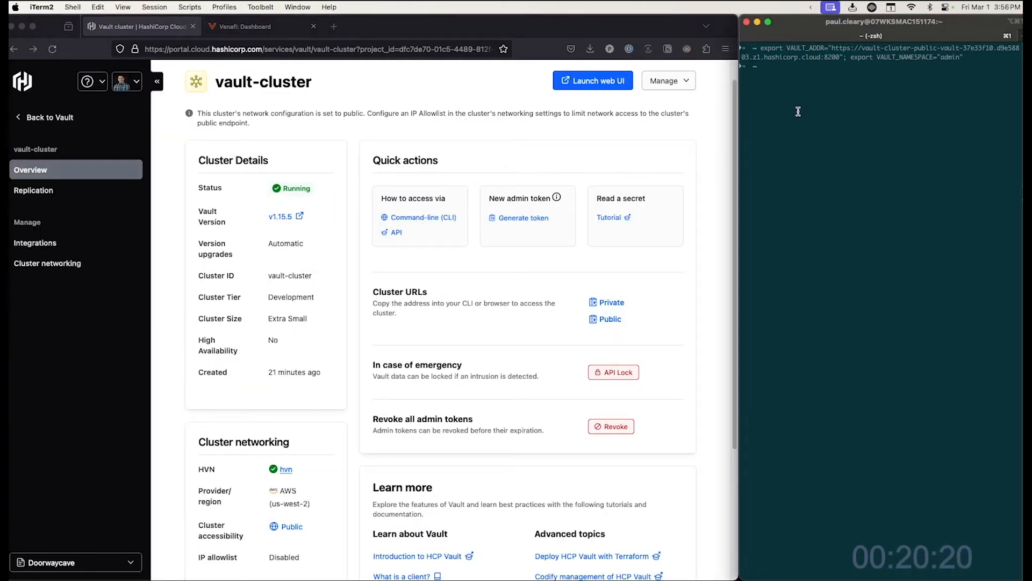
key(super+v)
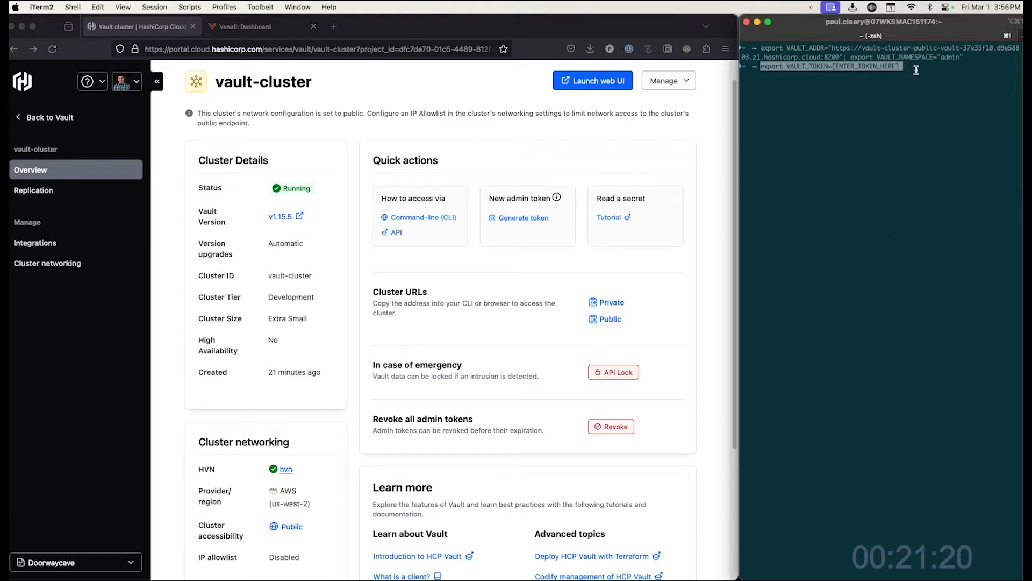
- Replace the token placeholder with a newly generated admin token and run the VAULT_TOKEN export
key(BackSpace)
key(BackSpace)
key(BackSpace)
key(BackSpace)
key(BackSpace)
key(BackSpace)
key(BackSpace)
key(BackSpace)
key(BackSpace)
key(BackSpace)
key(BackSpace)
key(BackSpace)
key(BackSpace)
key(BackSpace)
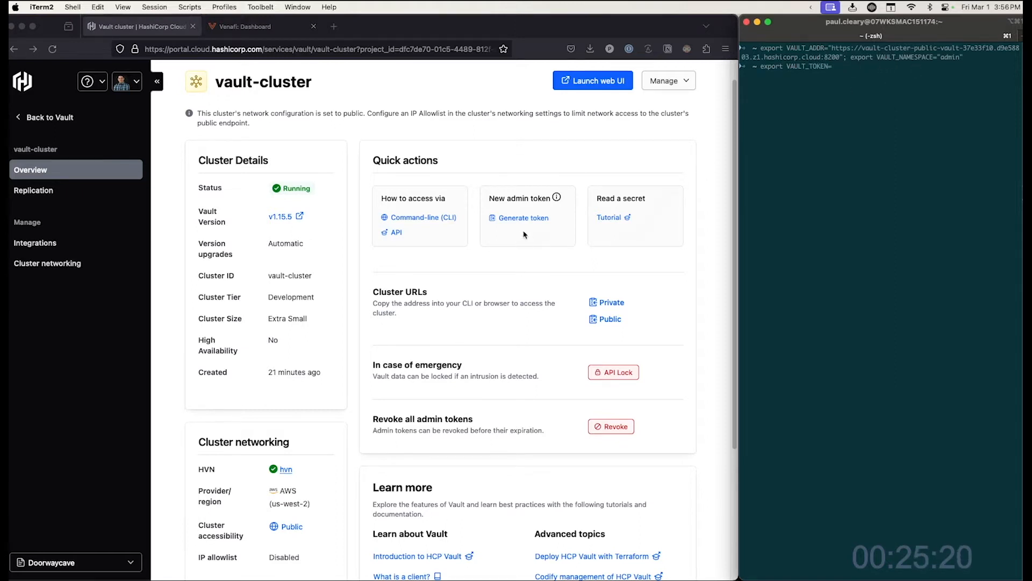
click(516, 218)
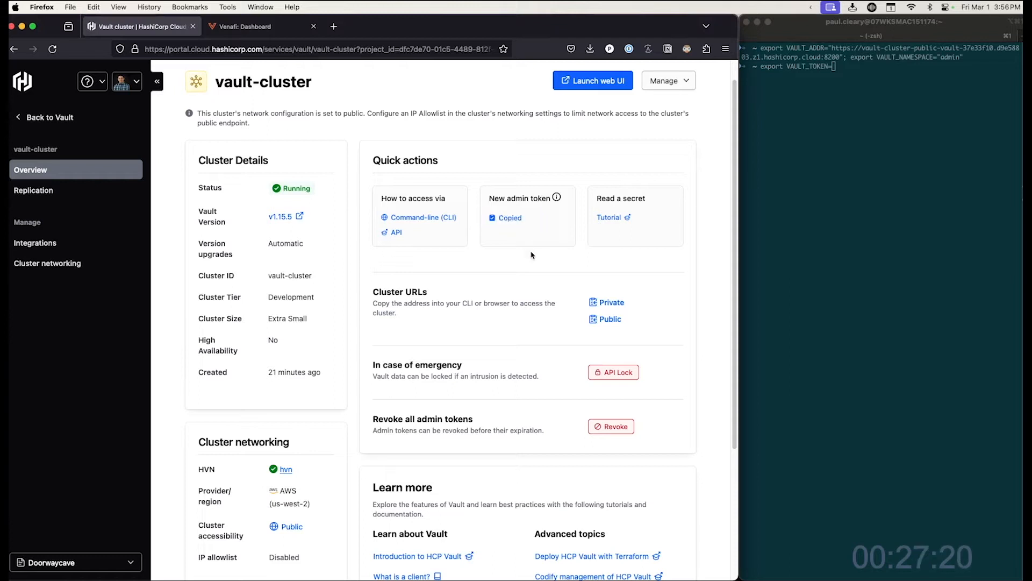
click(879, 87)
key(super+v)
key(Return)
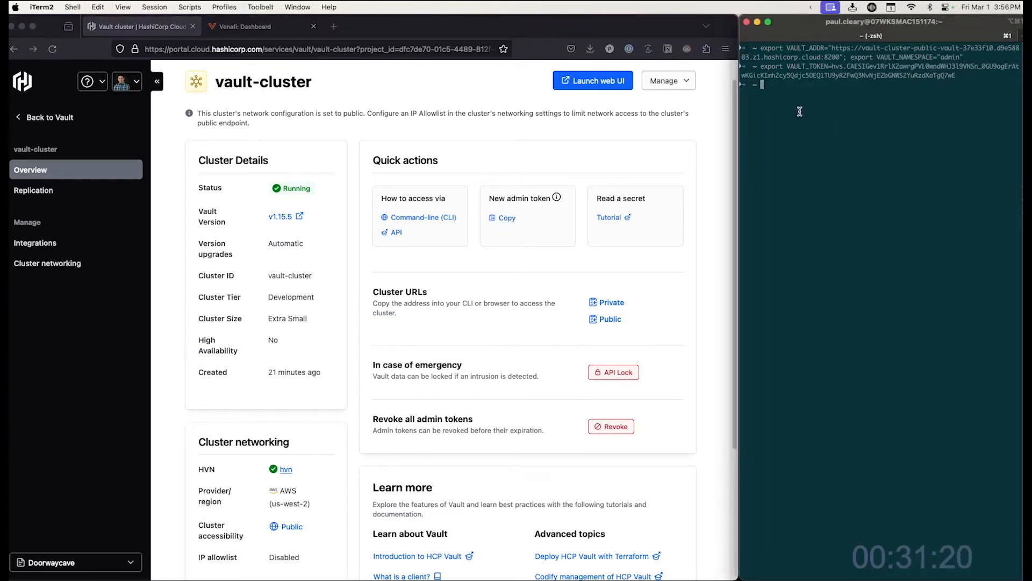
- Run vault status in the terminal to check the cluster connection
click(554, 169)
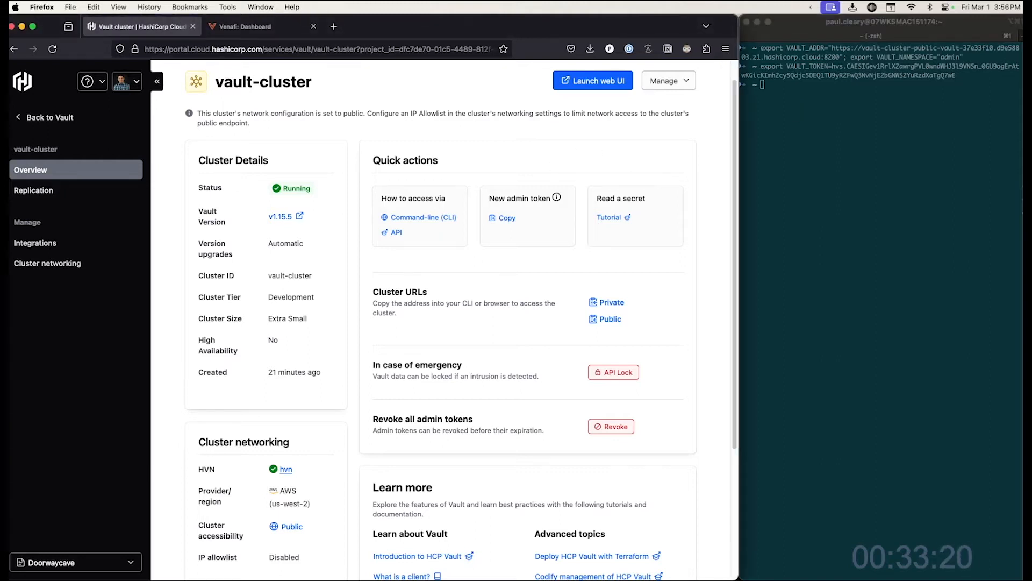
click(848, 156)
text(vault status)
key(Return)
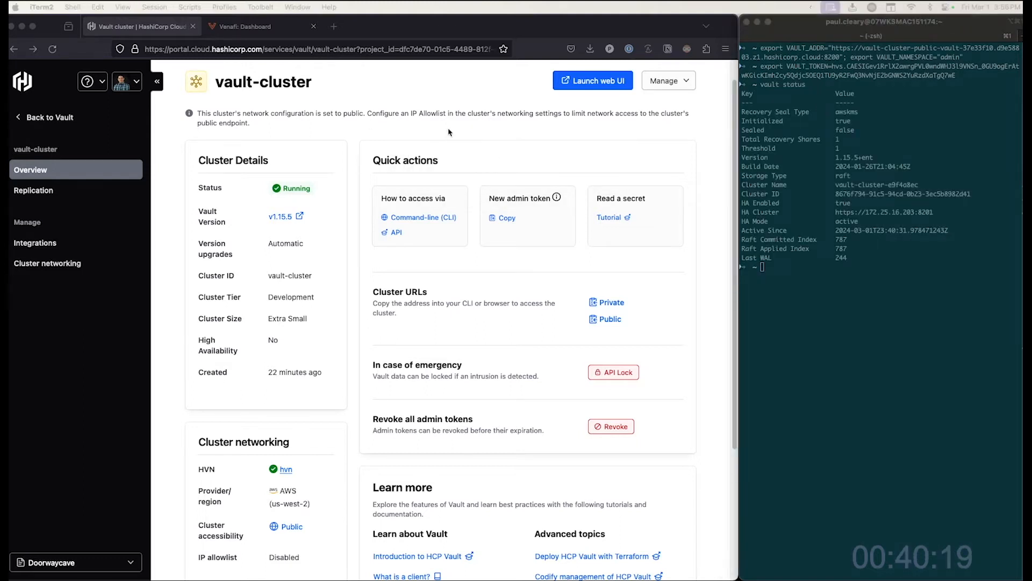
- Add the Venafi plugin from the cluster's Integrations page and confirm it
click(448, 133)
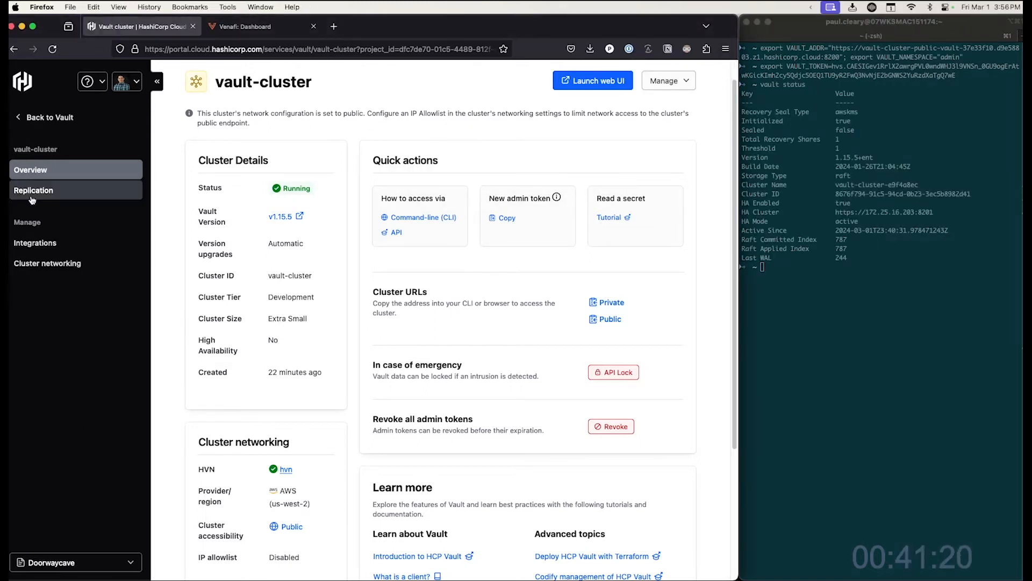
click(40, 245)
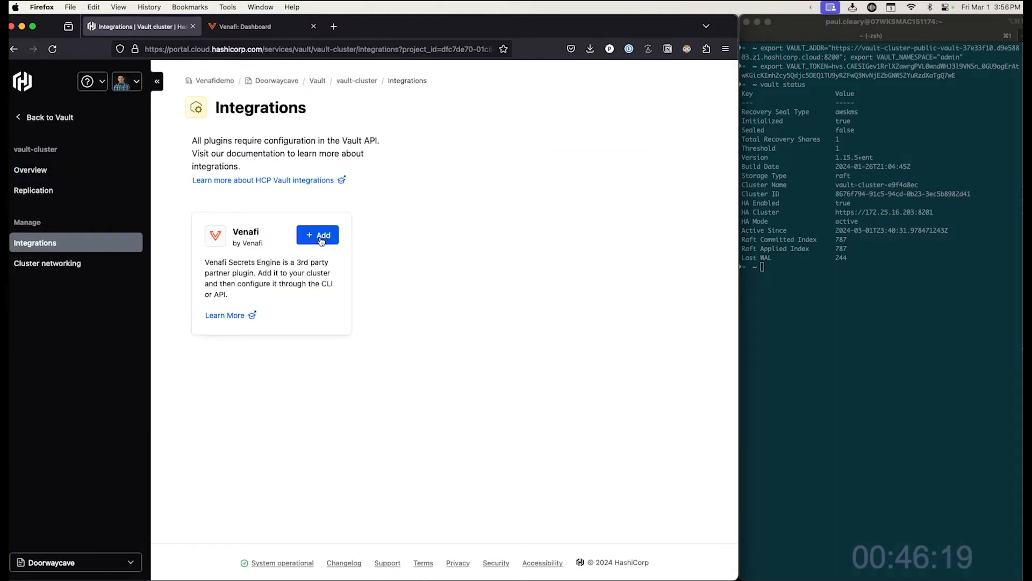
click(321, 238)
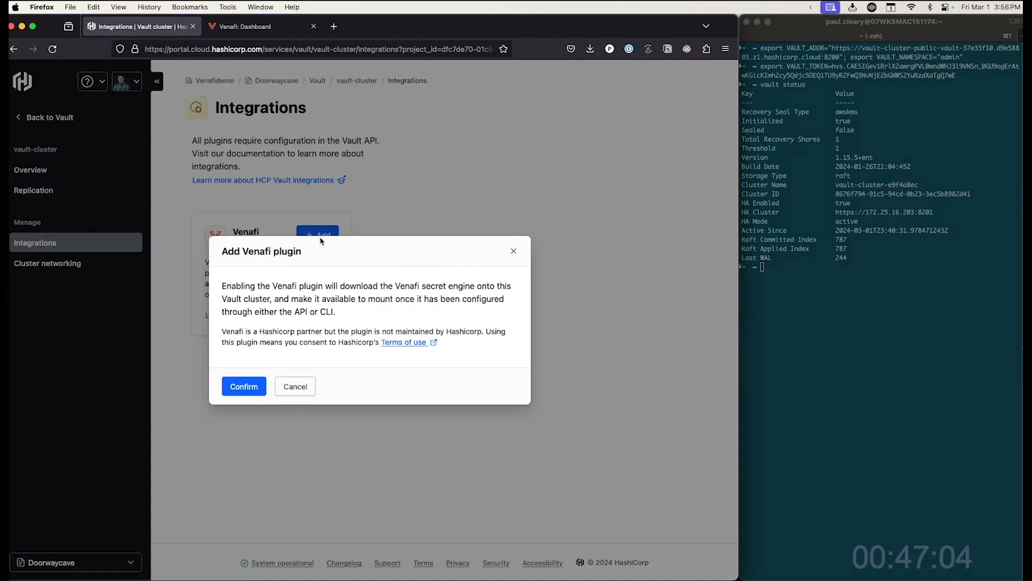
click(249, 385)
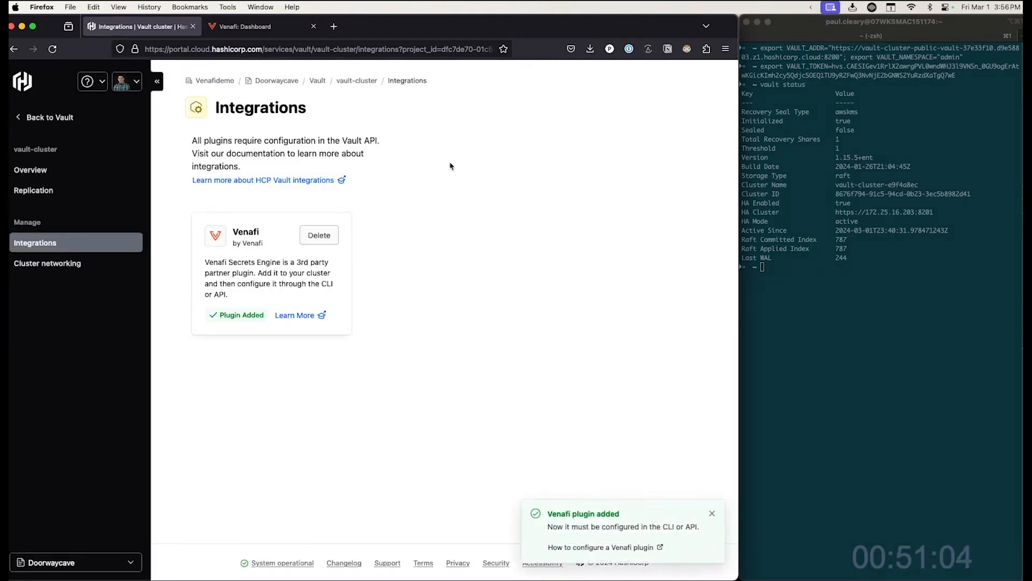
- Enable the venafi-pki-backend plugin as a secrets engine at path pki in the terminal
click(788, 304)
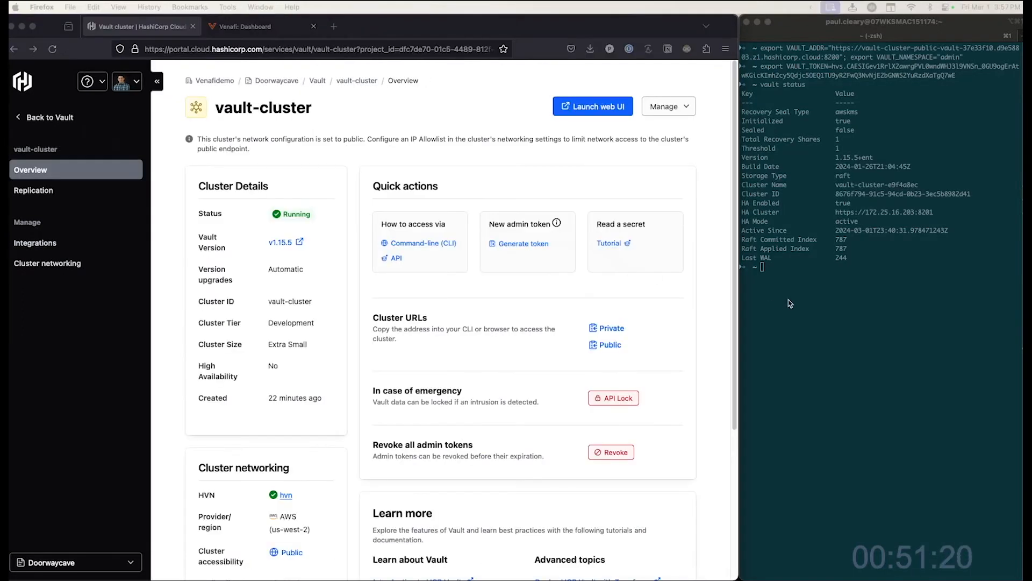
key(super+v)
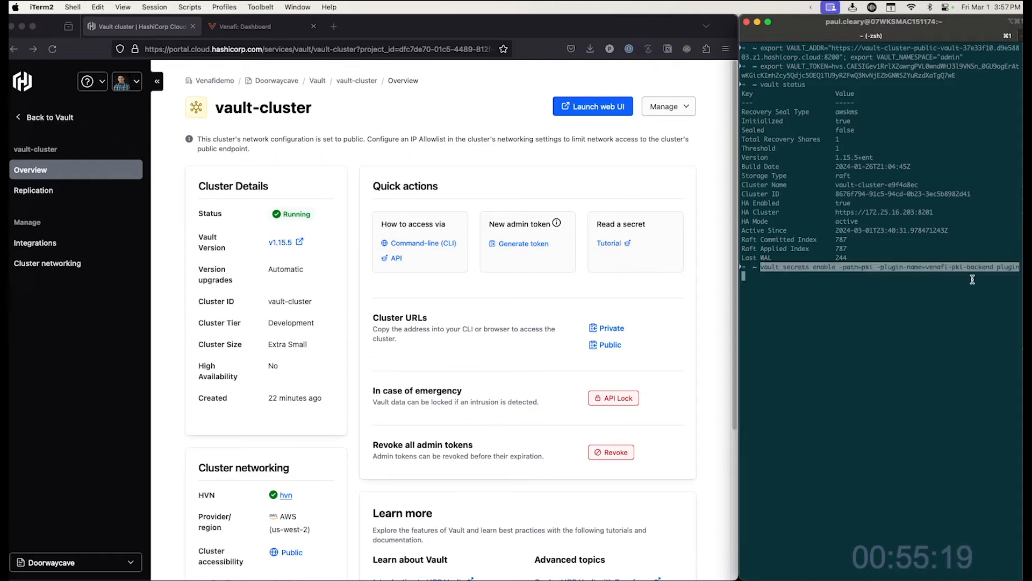
key(Return)
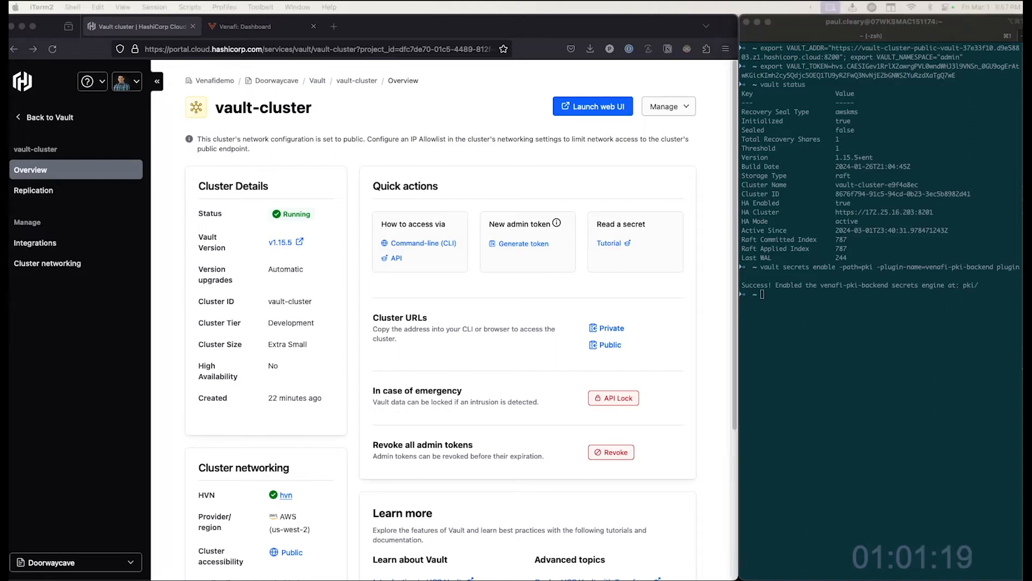
- Switch to the Venafi tab and open the Issuing Templates settings page
click(257, 27)
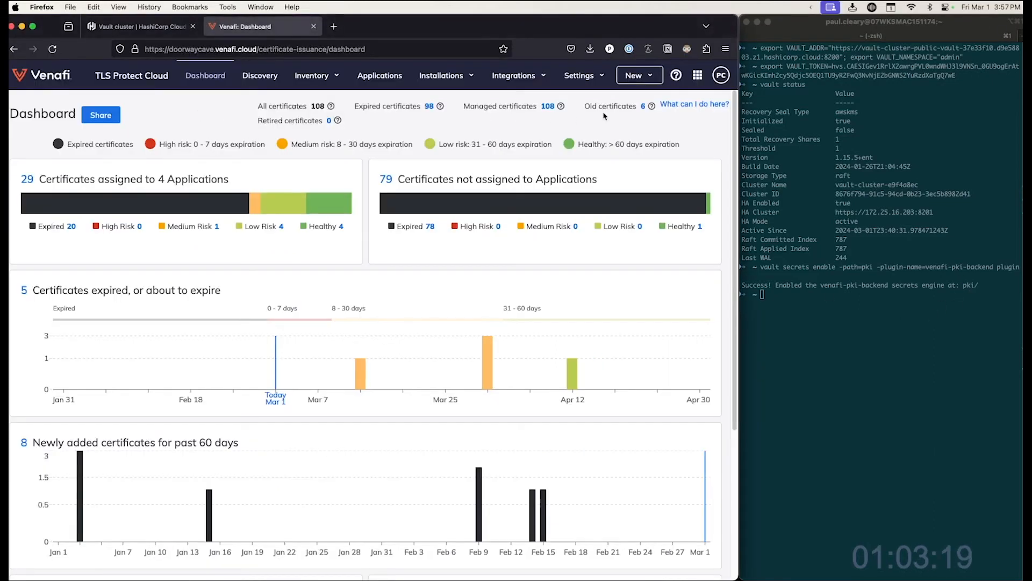
click(583, 76)
click(594, 197)
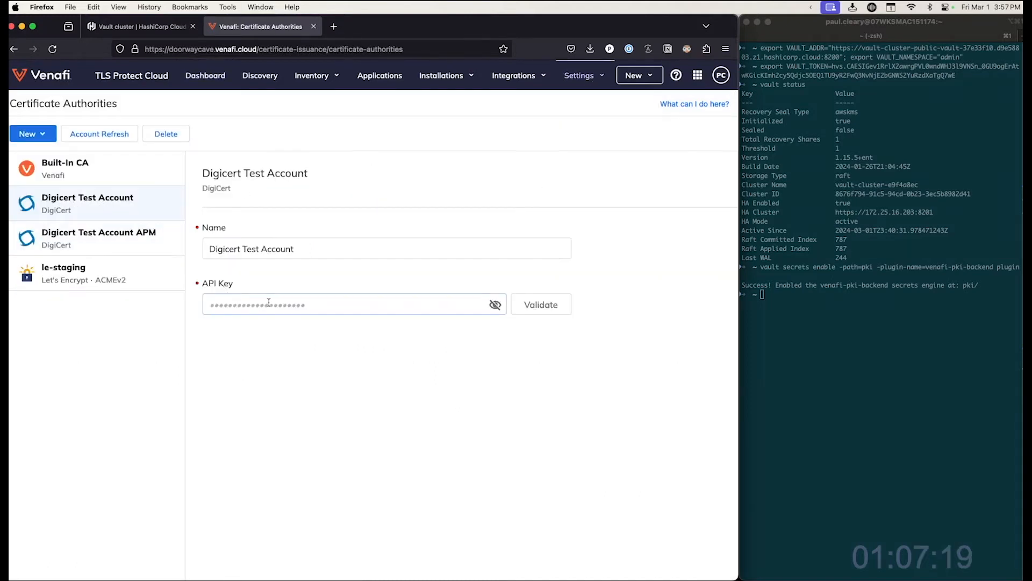
click(580, 86)
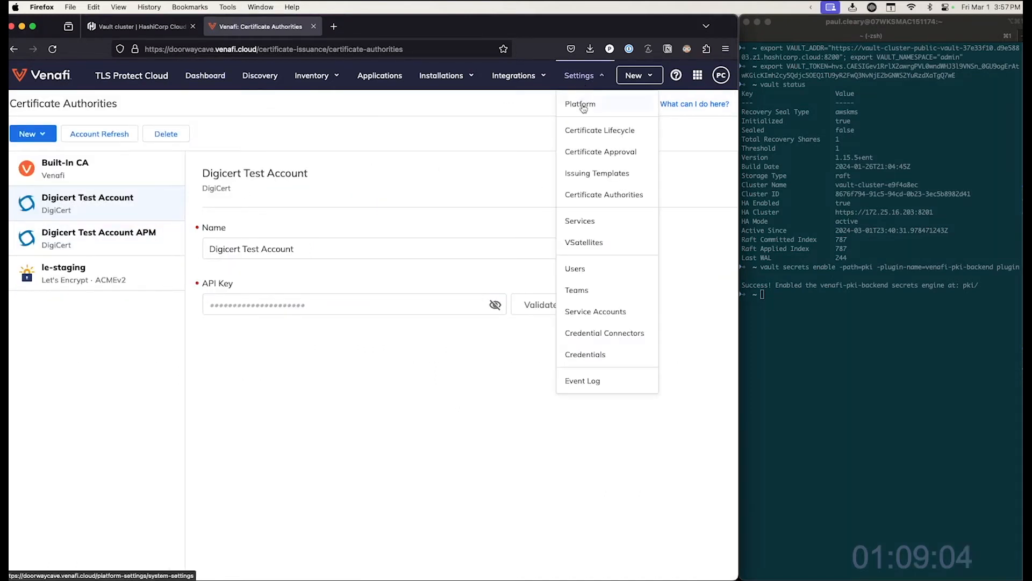
click(597, 173)
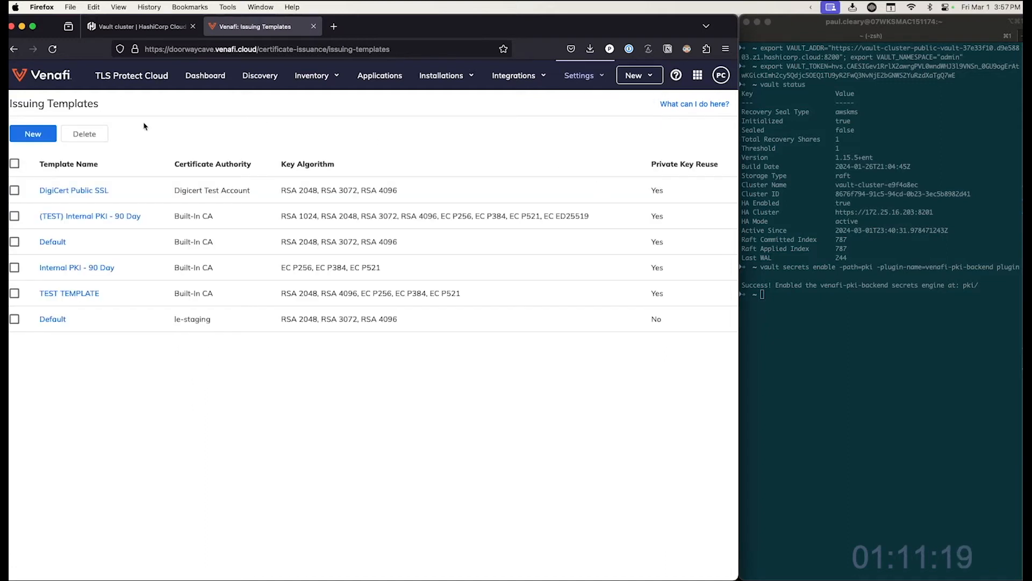
- Start a new issuing template named Test Public Trust Certs using the Digicert Test Account certificate authority
click(43, 138)
click(224, 158)
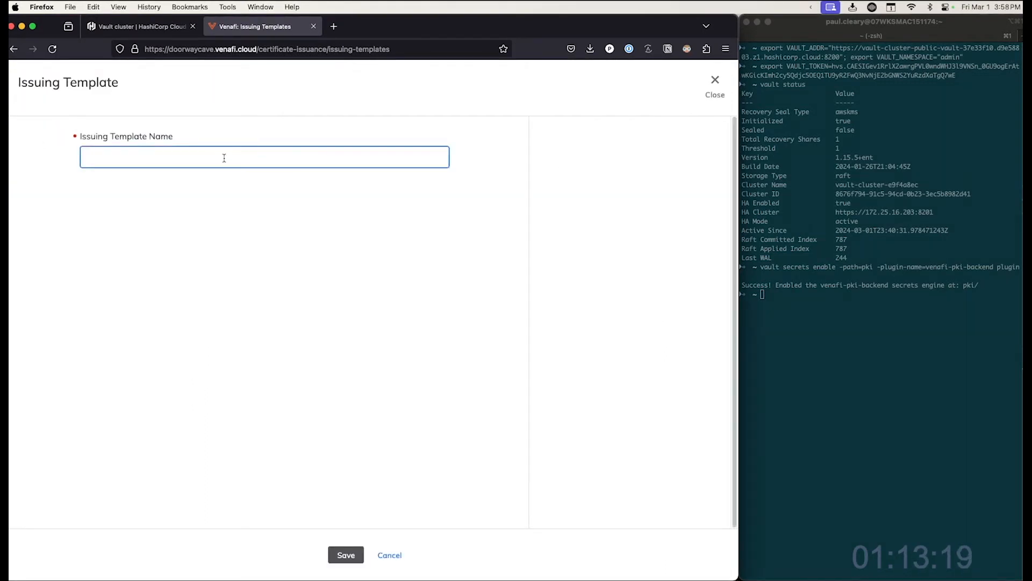
text(Test PU)
key(BackSpace)
text(u)
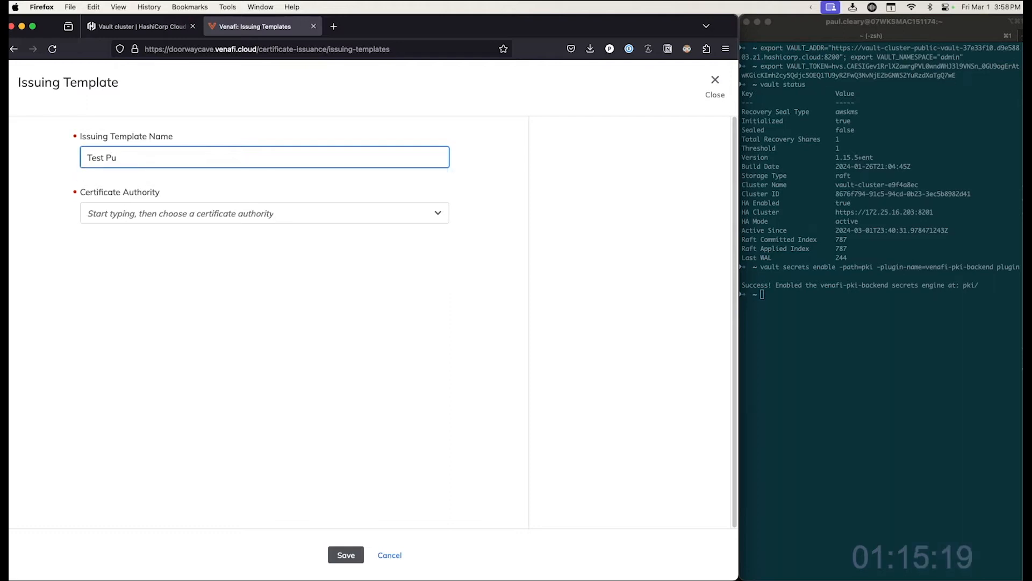
text(blic Trust Certs)
click(184, 212)
click(129, 279)
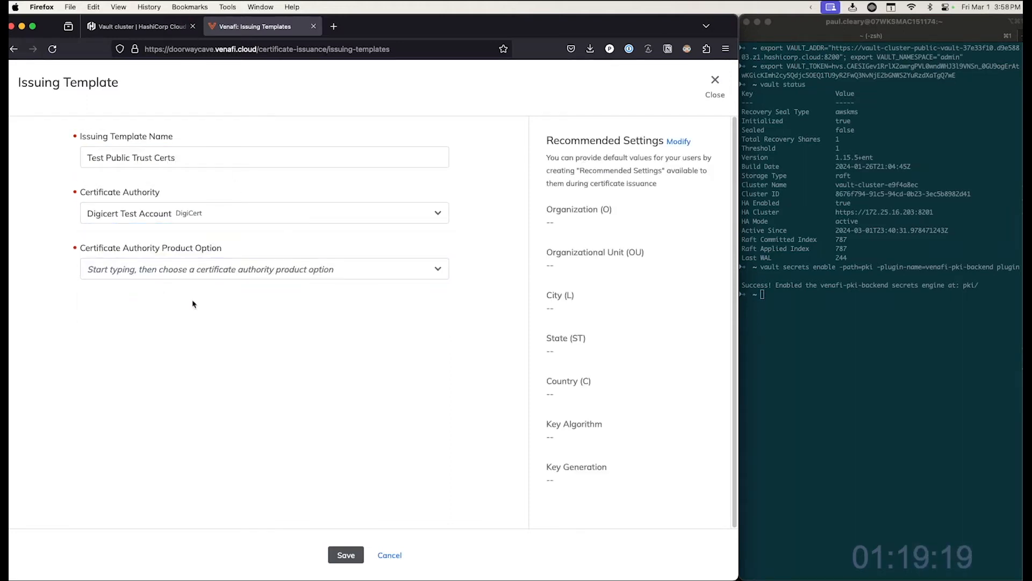
- Set the template's certificate authority product option to Standard SSL
click(171, 275)
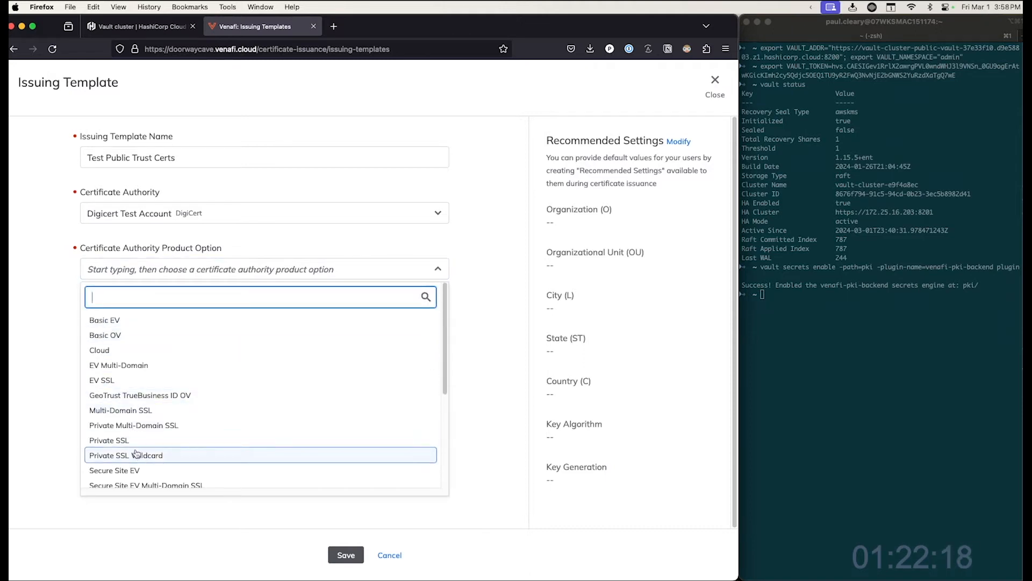
scroll(136, 453, down, 5)
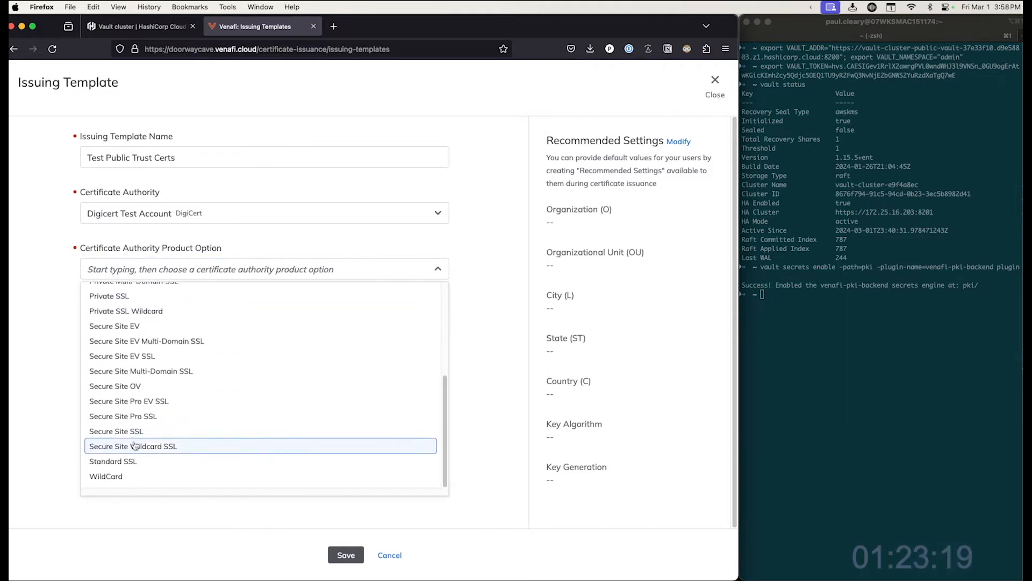
click(126, 461)
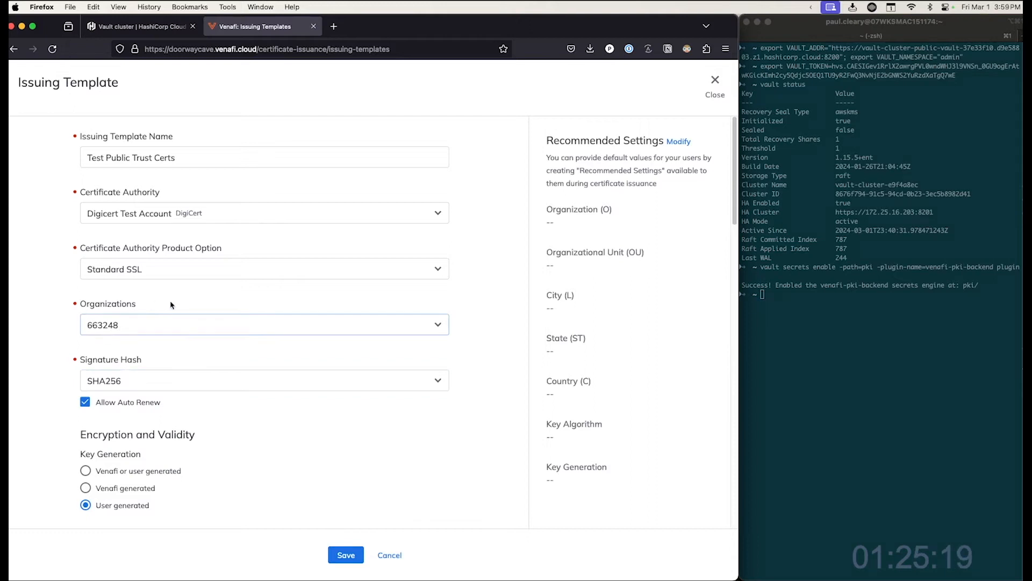
scroll(288, 306, down, 3)
click(263, 218)
click(262, 219)
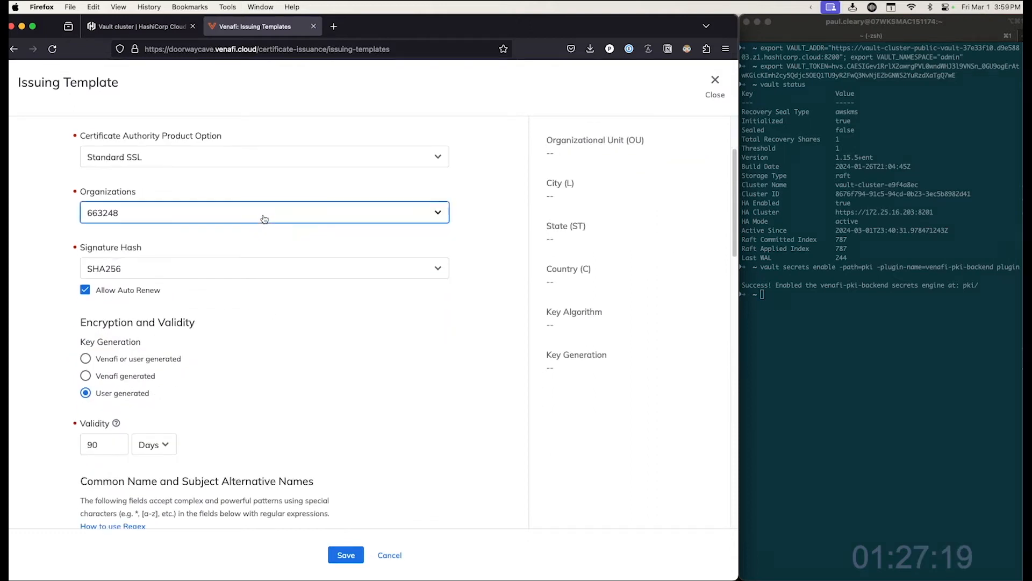
- Set the template's key generation to Venafi or user generated
scroll(132, 298, down, 5)
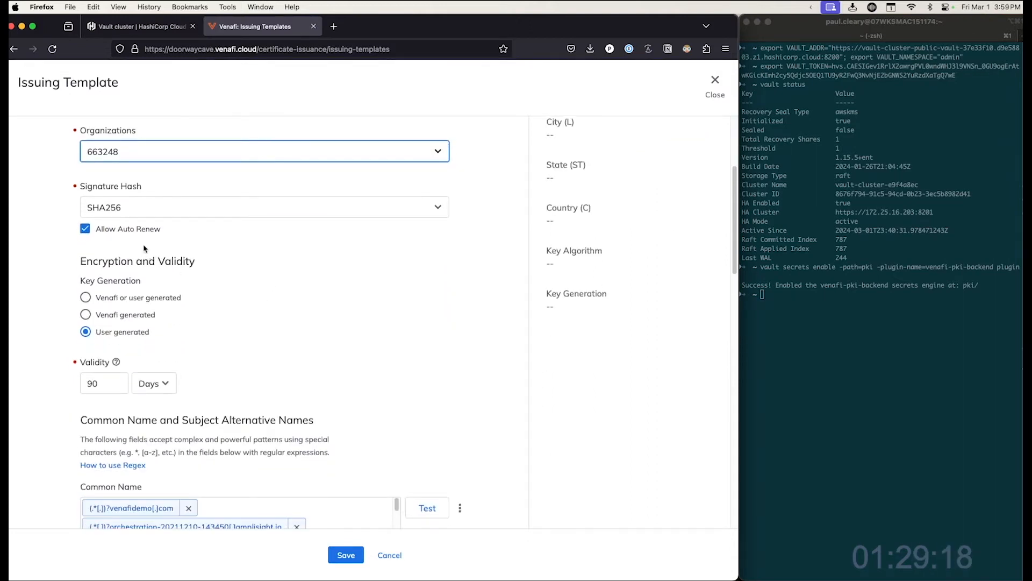
click(87, 204)
scroll(297, 228, down, 1)
click(86, 166)
- Set the template's validity to 60 days
scroll(309, 198, down, 1)
click(96, 211)
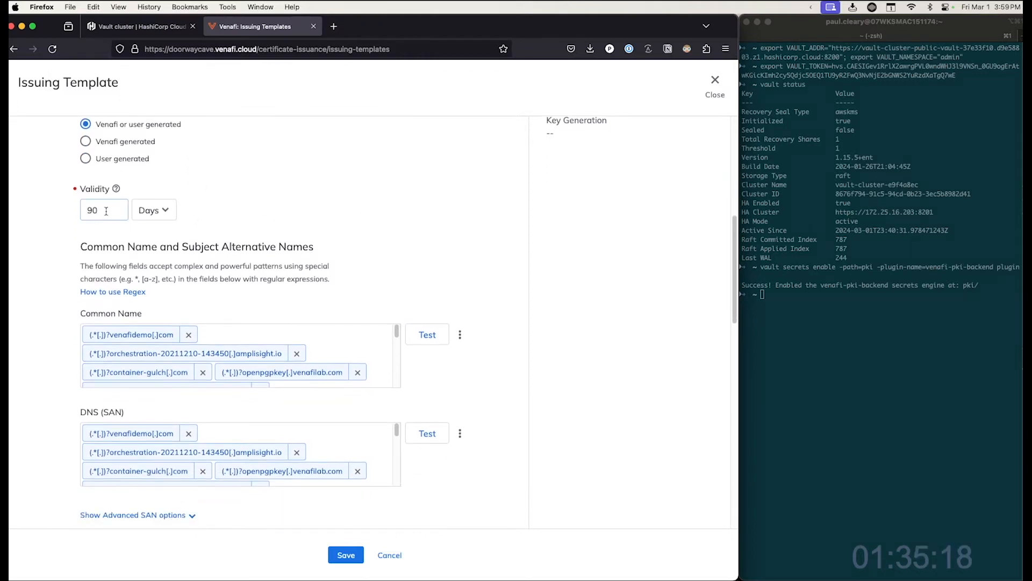
scroll(106, 211, down, 2)
drag(110, 159, 81, 162)
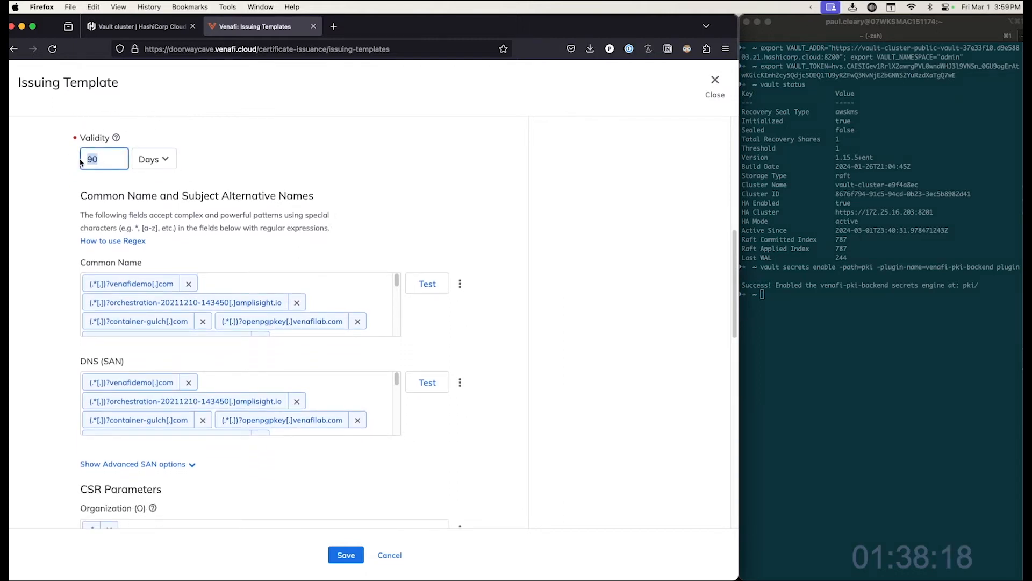
click(315, 149)
- Review the remaining template fields and save the issuing template
scroll(345, 188, down, 2)
scroll(198, 221, up, 2)
drag(81, 203, 376, 221)
scroll(498, 293, down, 15)
click(89, 288)
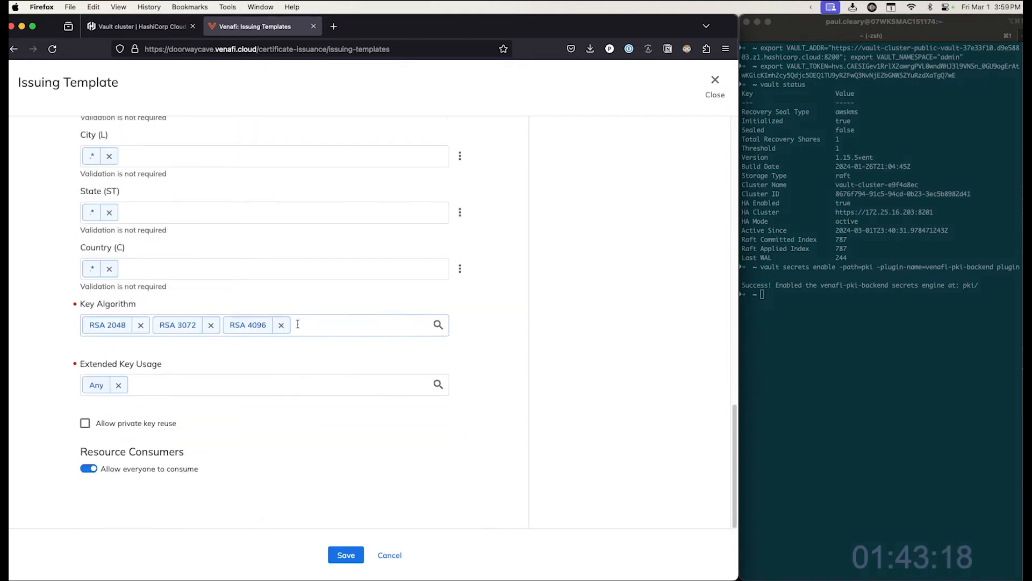
click(346, 554)
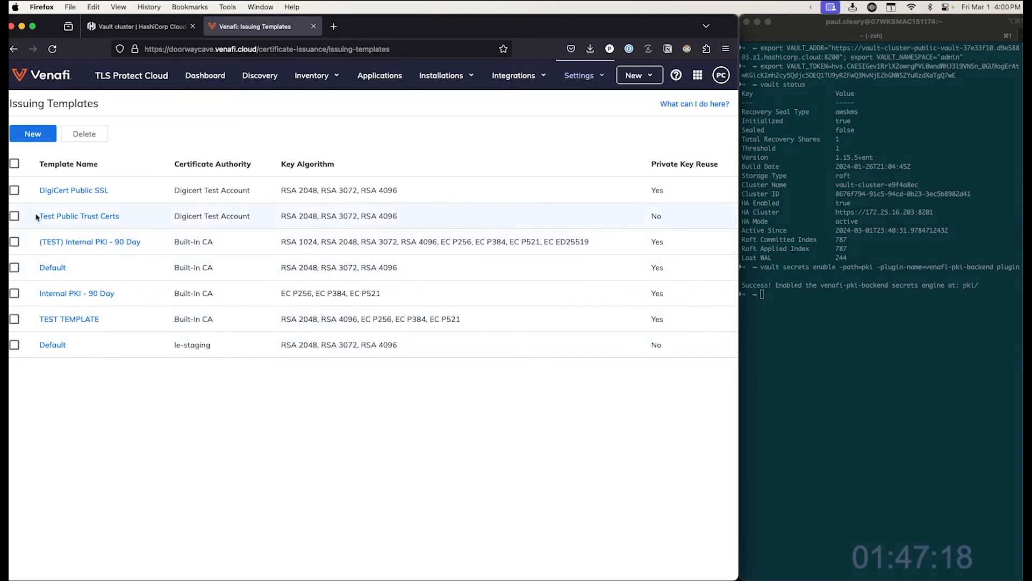
- Start adding a new application and name it Test HCP App
click(382, 76)
click(25, 133)
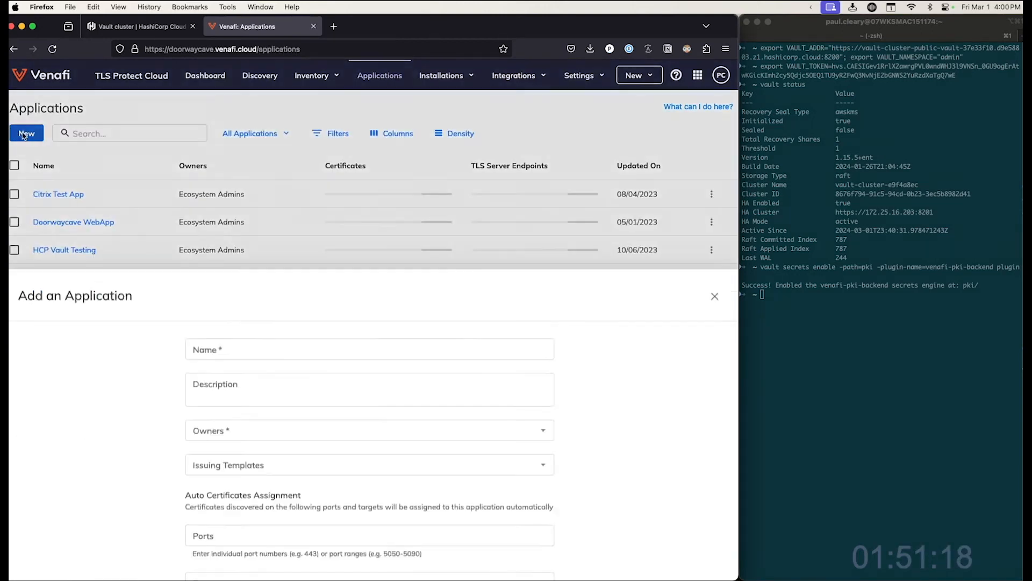
click(253, 141)
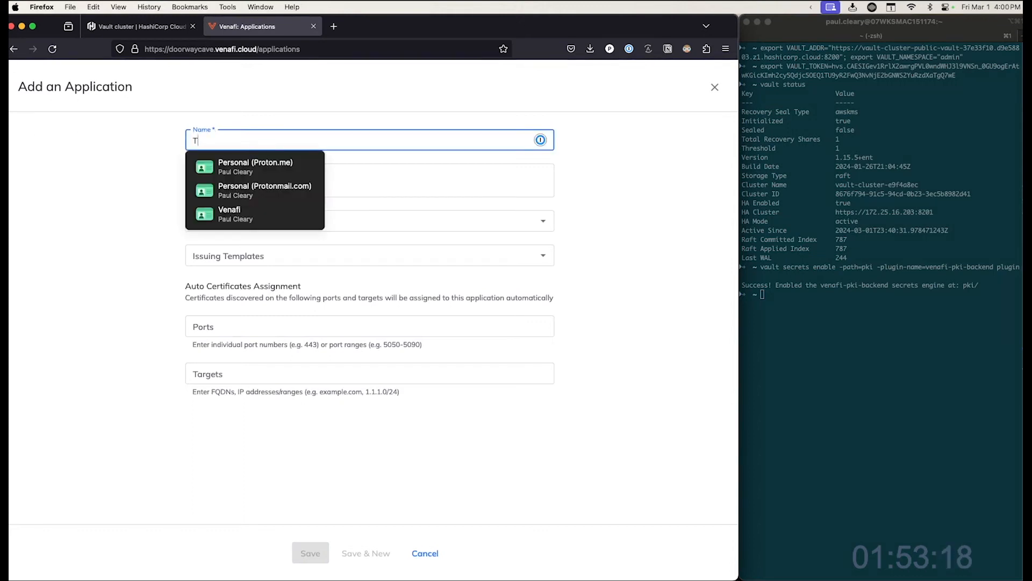
text(Test HS)
key(BackSpace)
text(CP App)
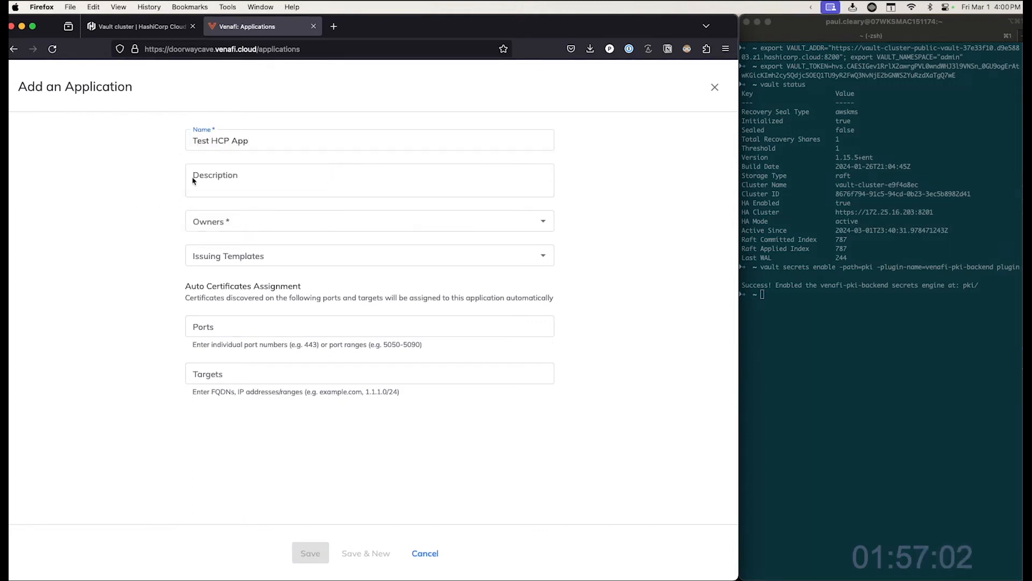
click(242, 174)
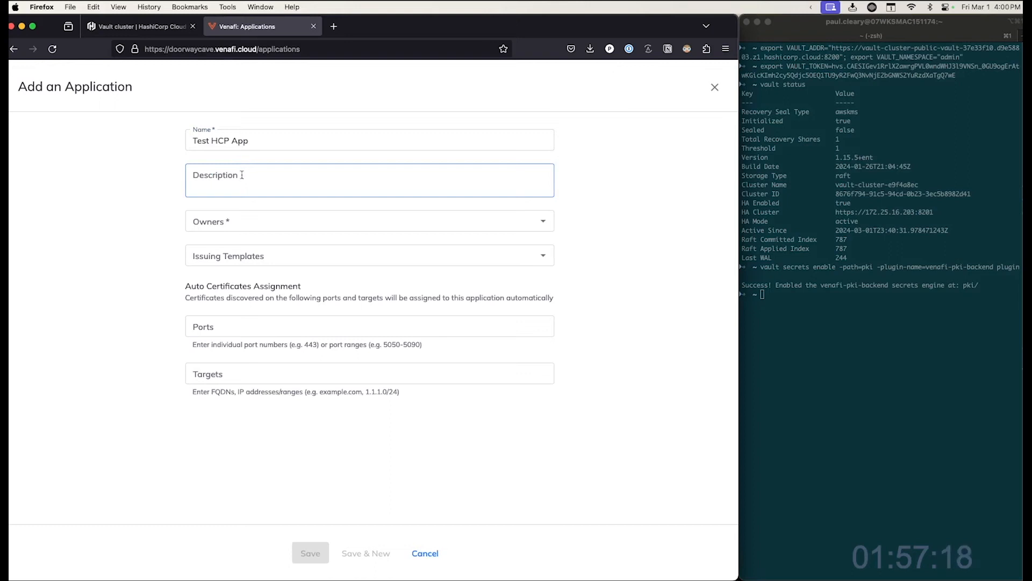
- Set the application's owner to the Ecosystem Admins team
click(253, 222)
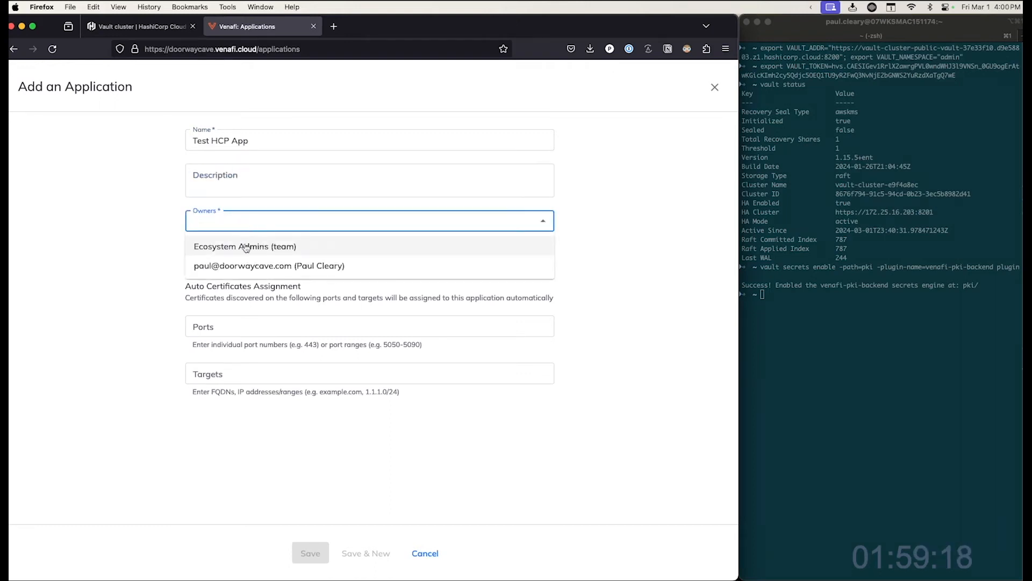
click(244, 246)
click(137, 270)
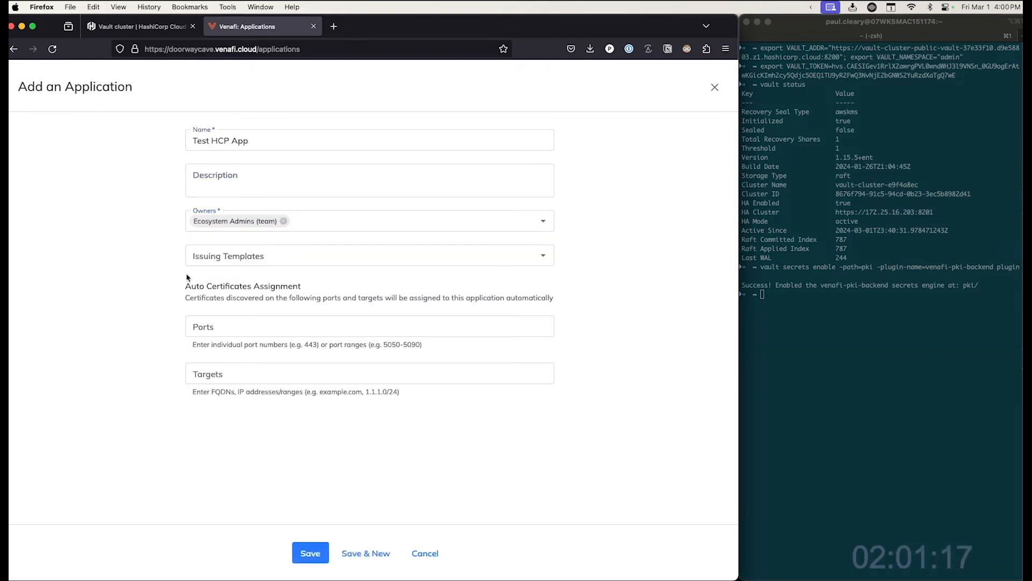
- Assign the Test Public Trust Certs issuing template to the application and save it
click(240, 254)
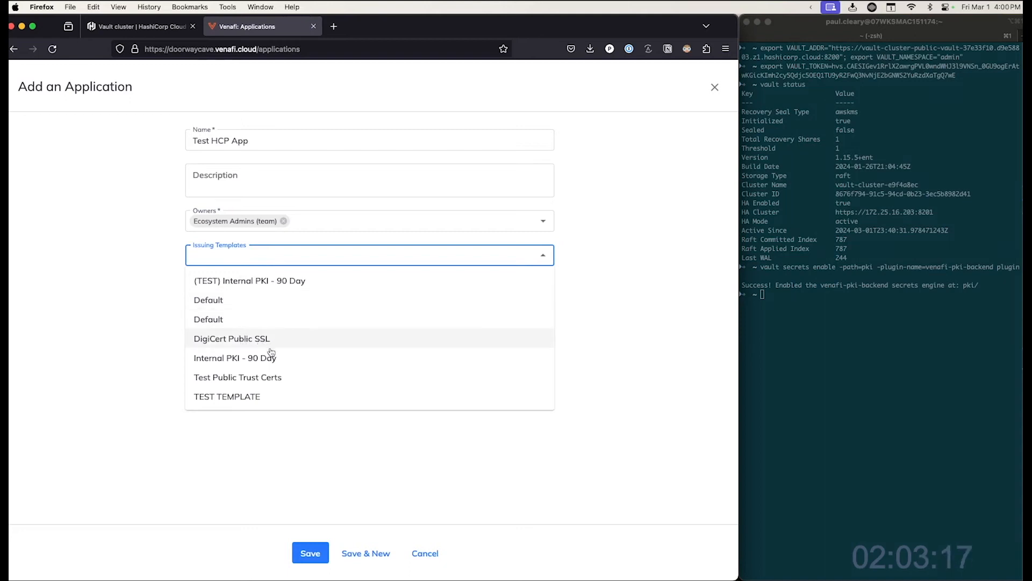
click(254, 379)
click(135, 366)
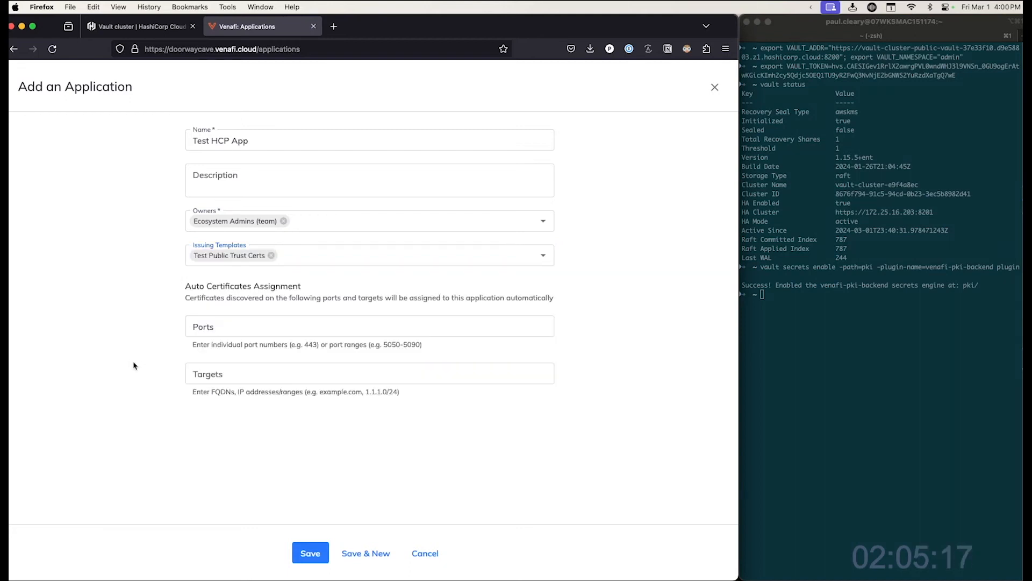
click(310, 553)
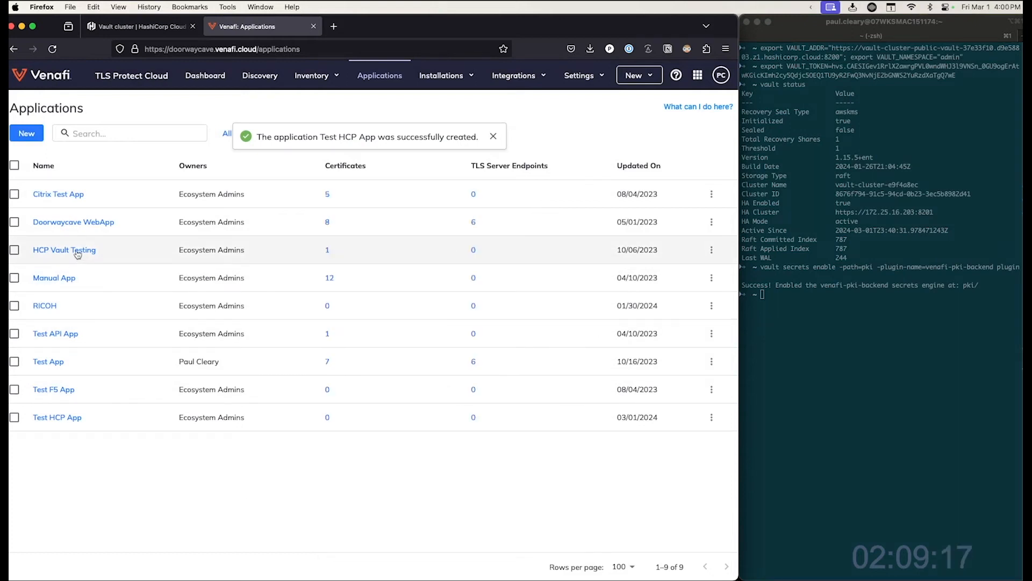
- Open Test HCP App's DevOps tools and choose the Test Public Trust Certs template with the Vault PKI Backend integration
click(56, 420)
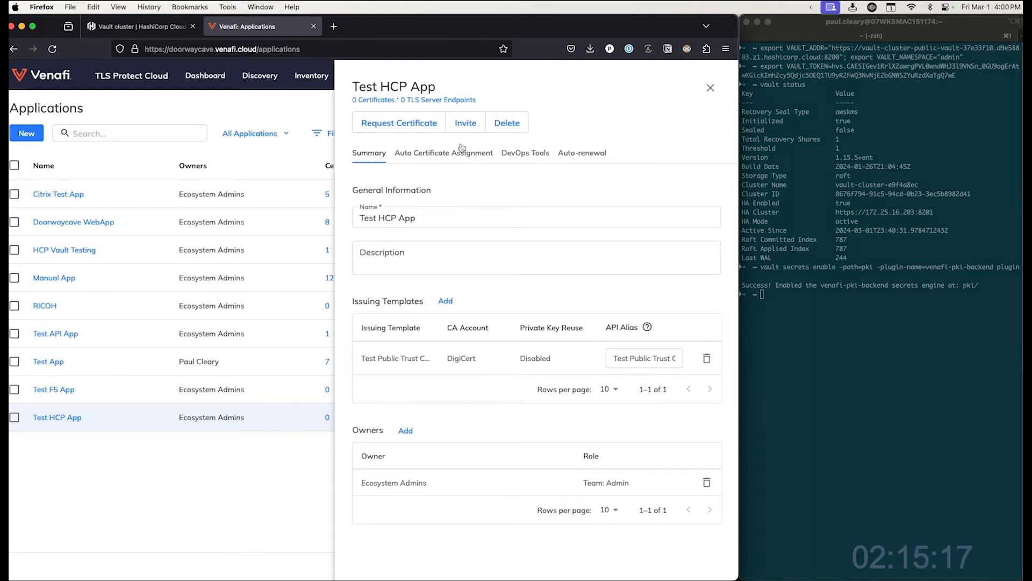
click(526, 153)
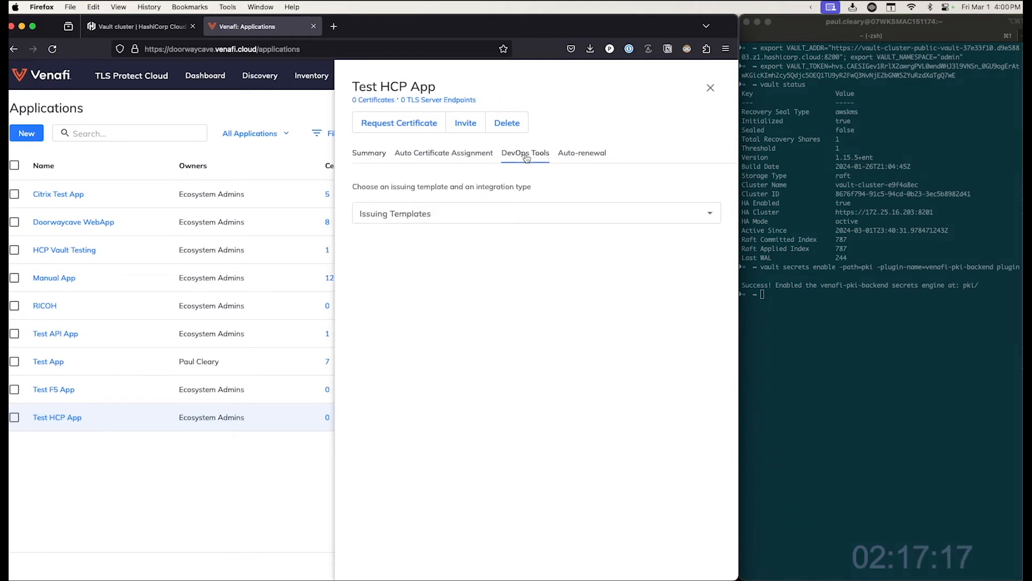
click(413, 213)
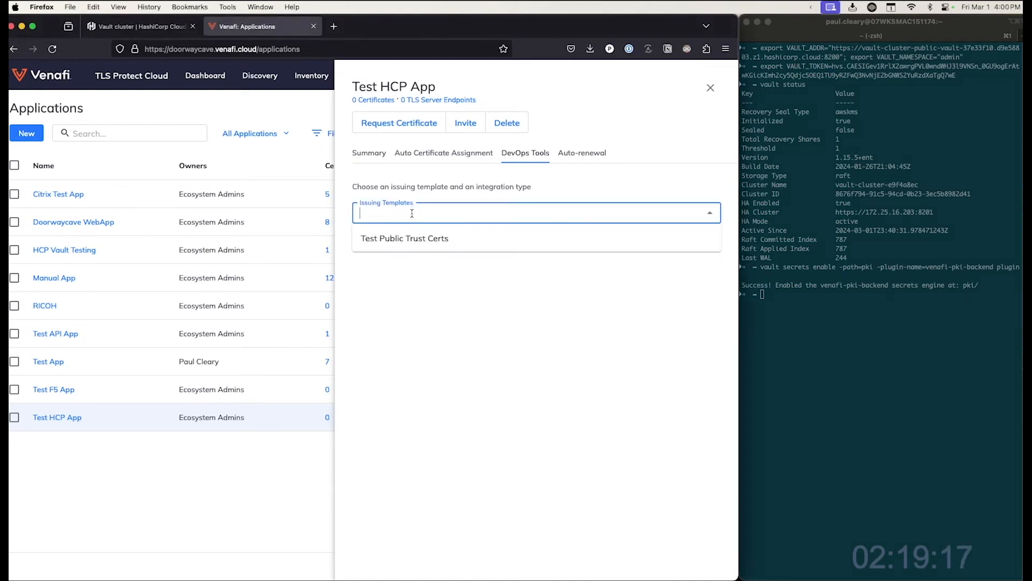
click(411, 238)
click(411, 246)
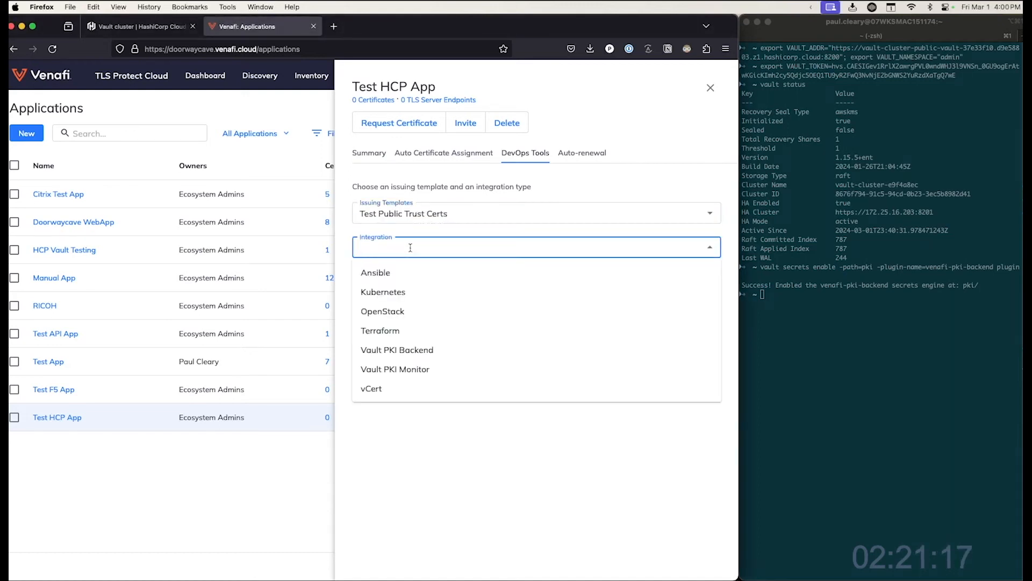
click(406, 351)
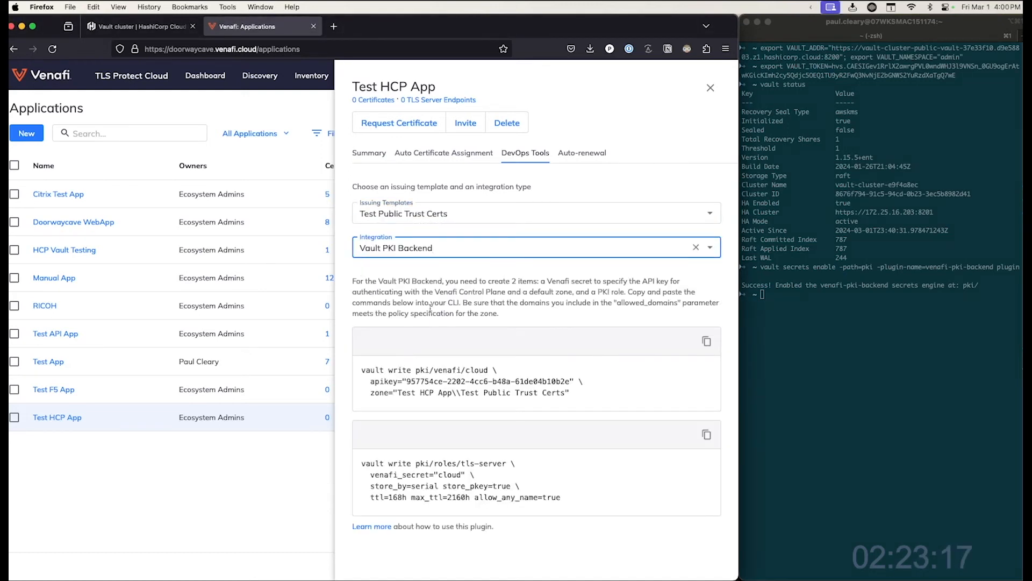
- Copy the Venafi secret command containing the API key and run it in the terminal to write pki/venafi/cloud
click(706, 341)
click(810, 298)
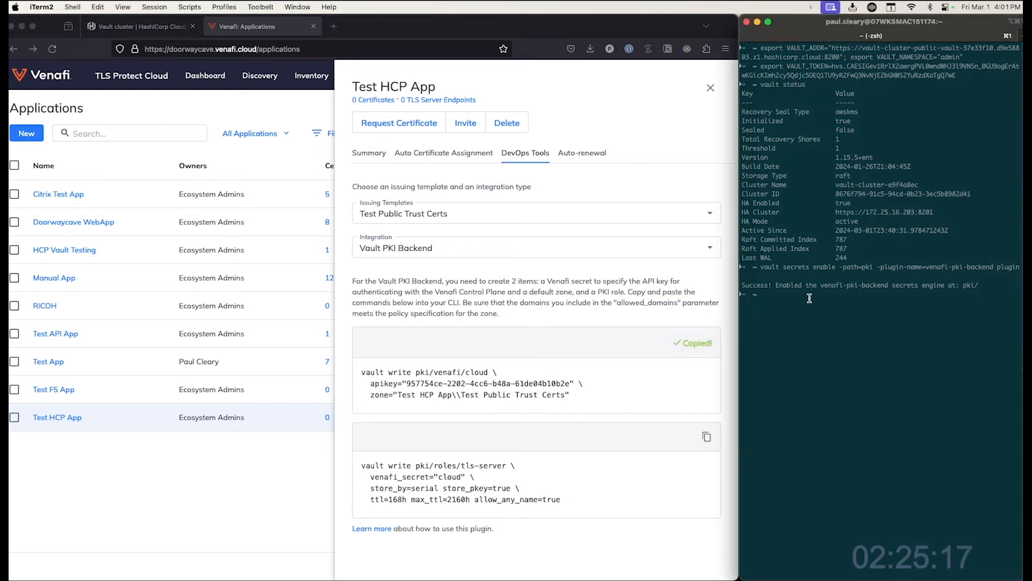
key(super+v)
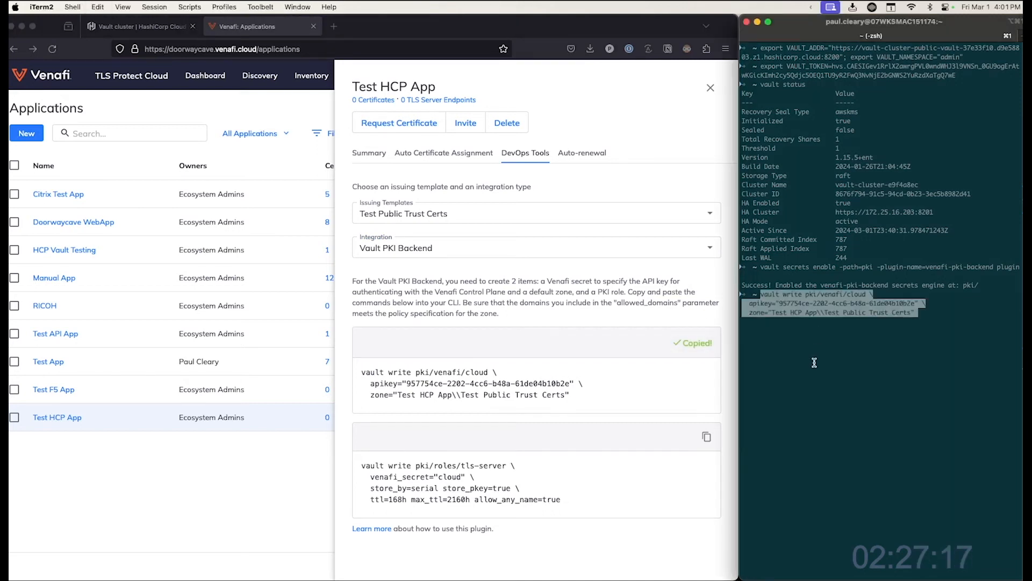
key(Return)
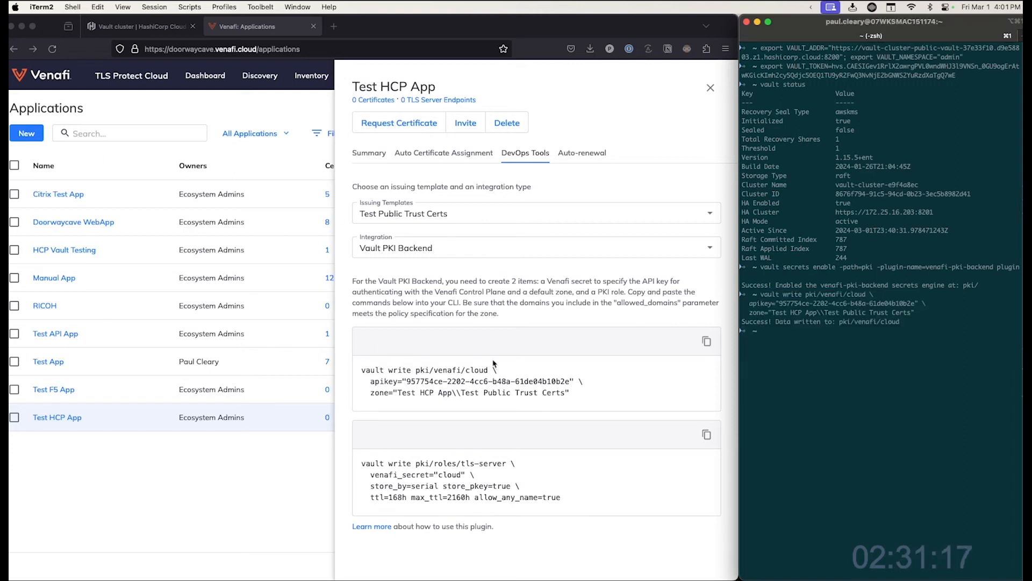
- Copy the tls-server role command and run it in the terminal to create the PKI role
click(707, 434)
click(821, 393)
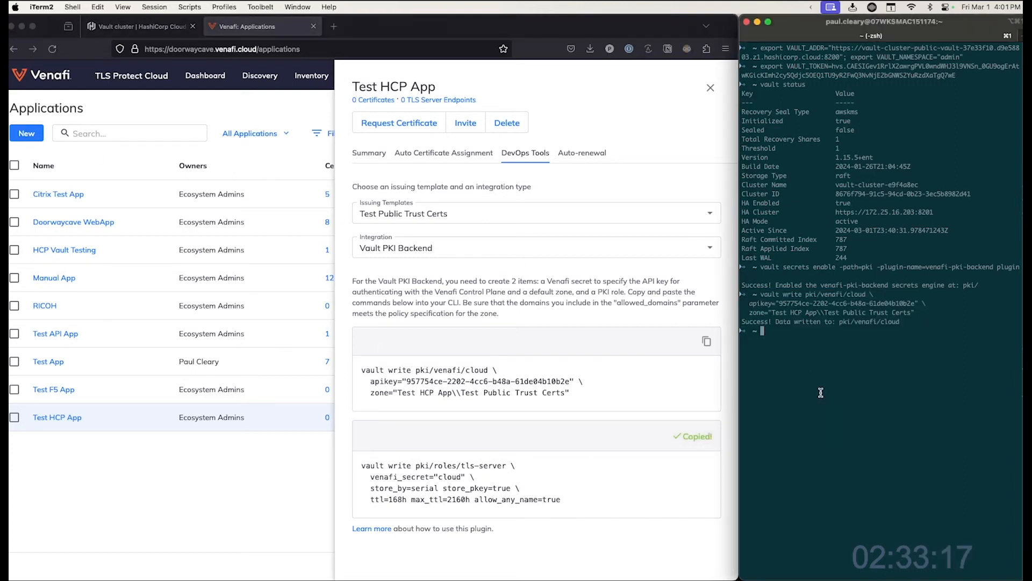
key(super+v)
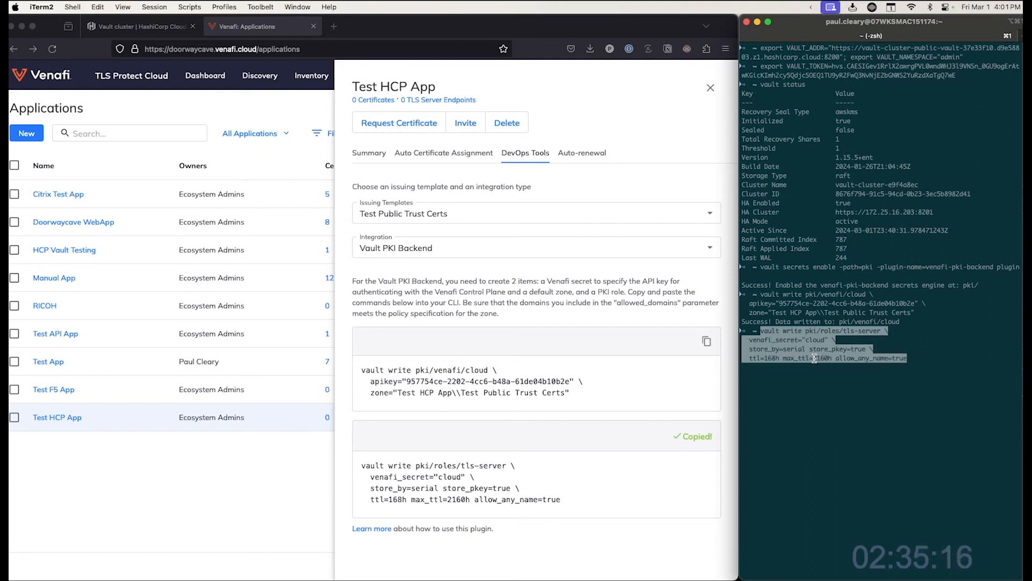
key(Return)
- Request a certificate from pki/issue/tls-server with common_name "test-hcp.venafidemo.com" in the terminal
text(vault write pki/issue/tls-server common_name=)
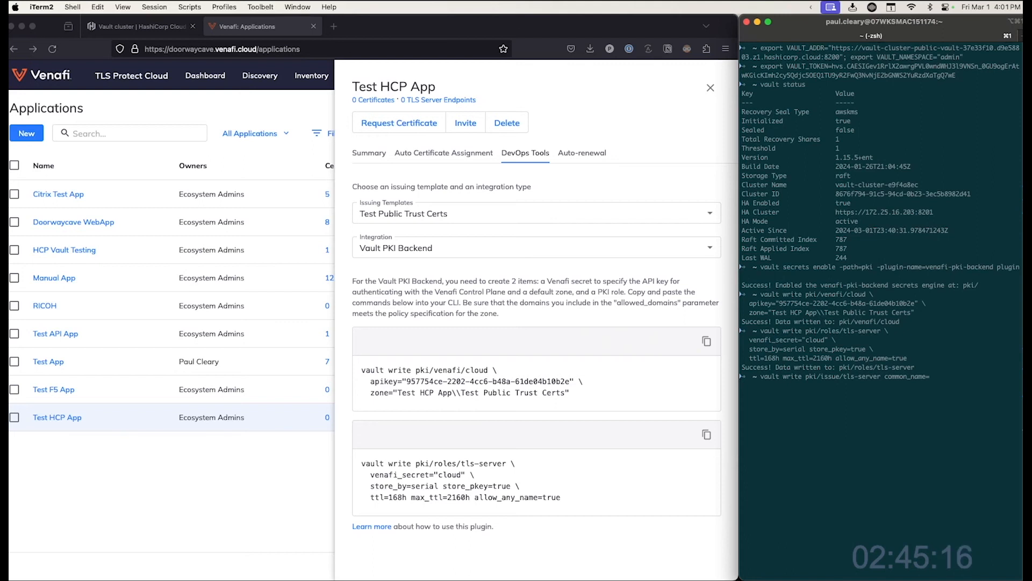
text("test-hcp.venafidemo.com")
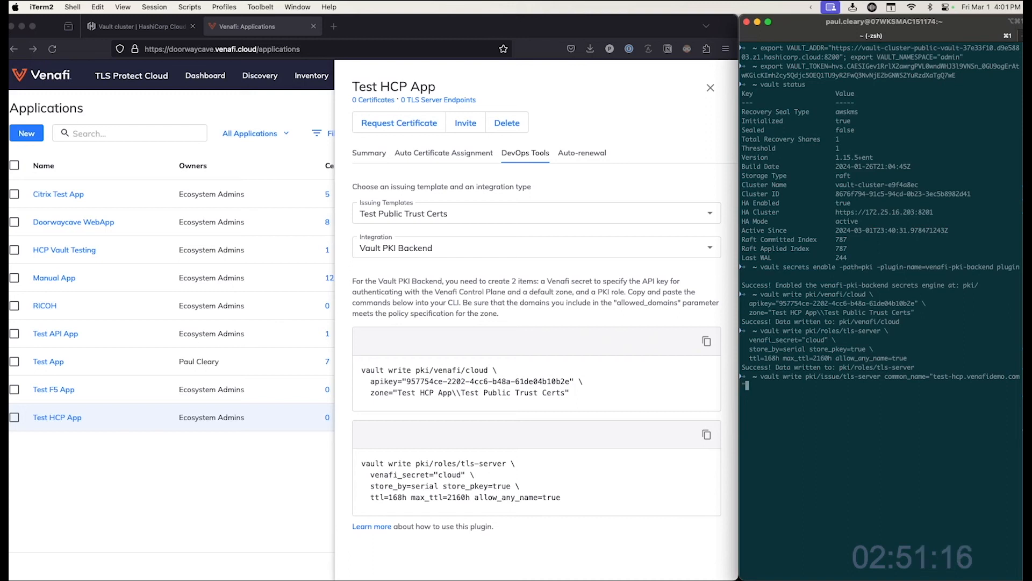
key(Return)
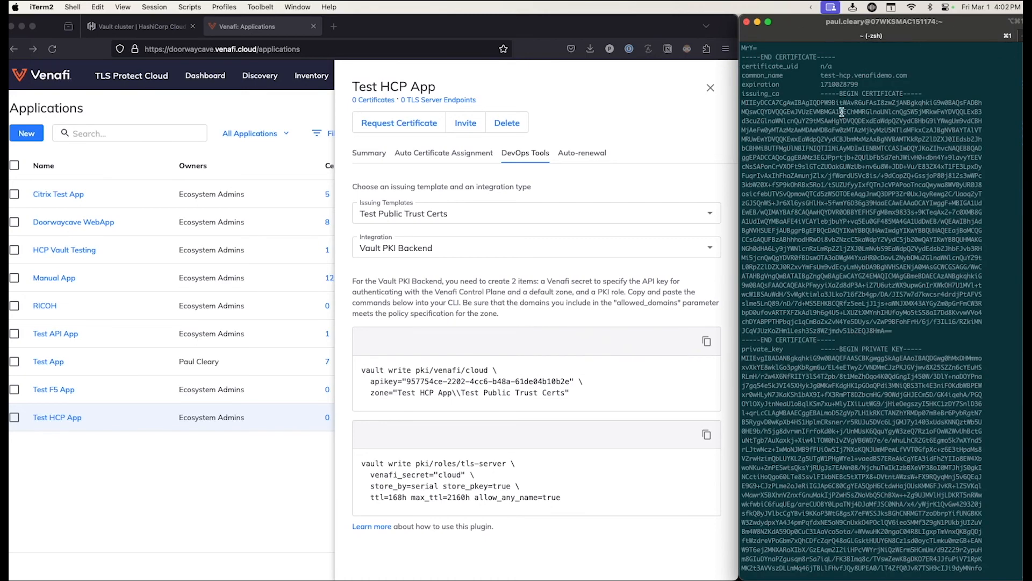
- Open the issued test-hcp.venafidemo.com certificate in the Venafi inventory and review its details and certificate chain
drag(820, 93, 835, 340)
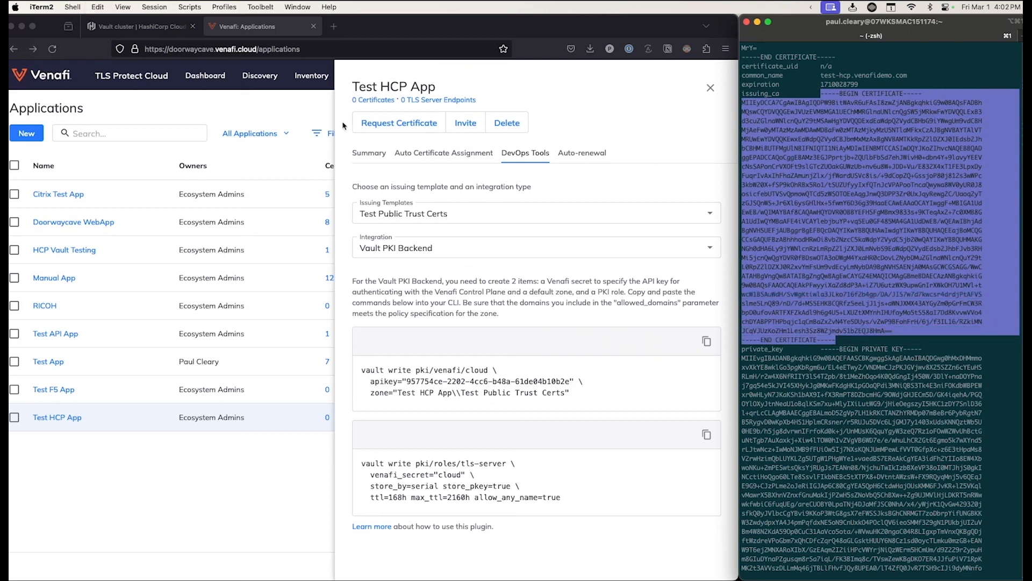
click(304, 108)
click(378, 100)
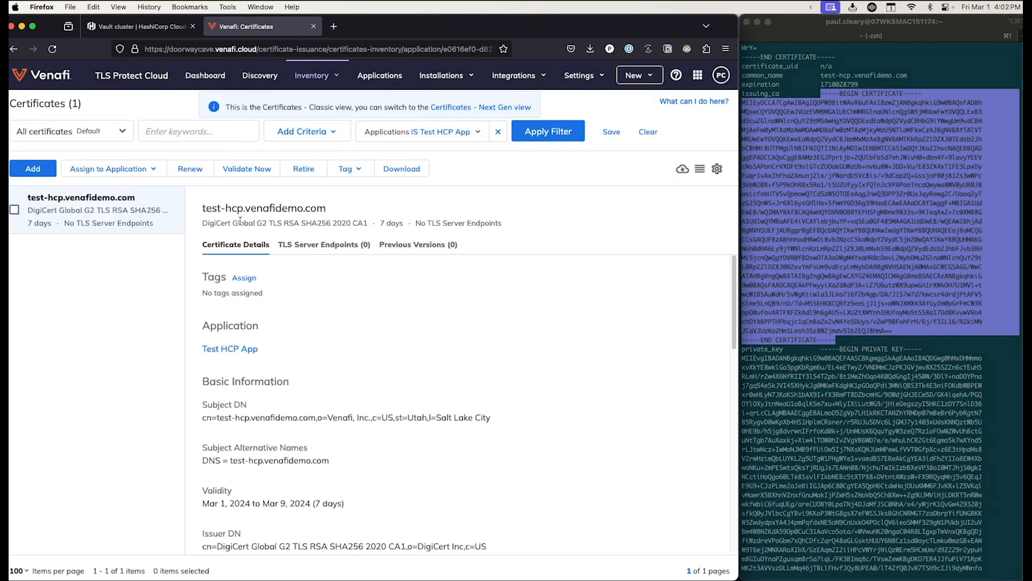
drag(204, 209, 328, 210)
click(347, 211)
scroll(369, 352, down, 10)
scroll(369, 359, down, 5)
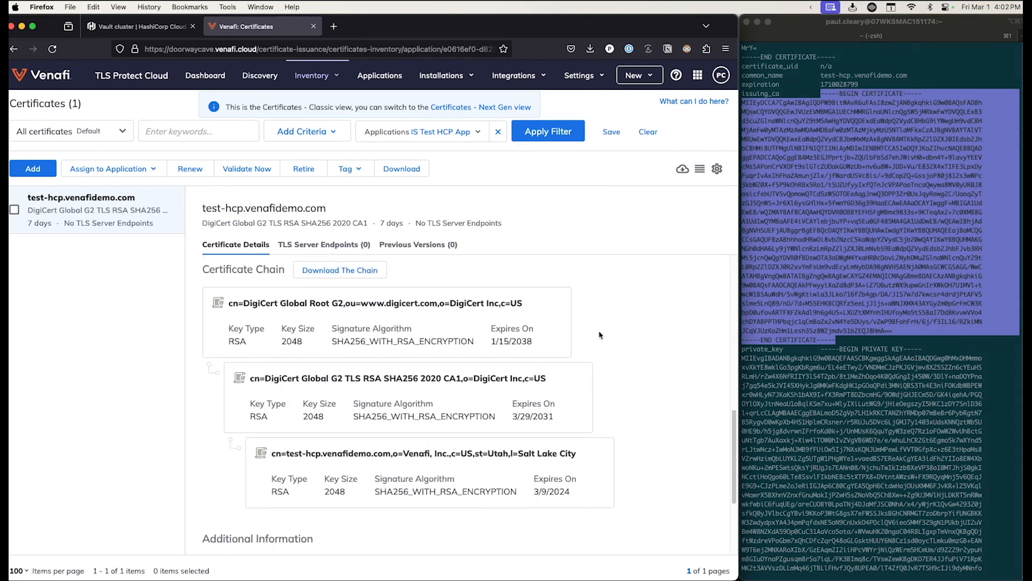